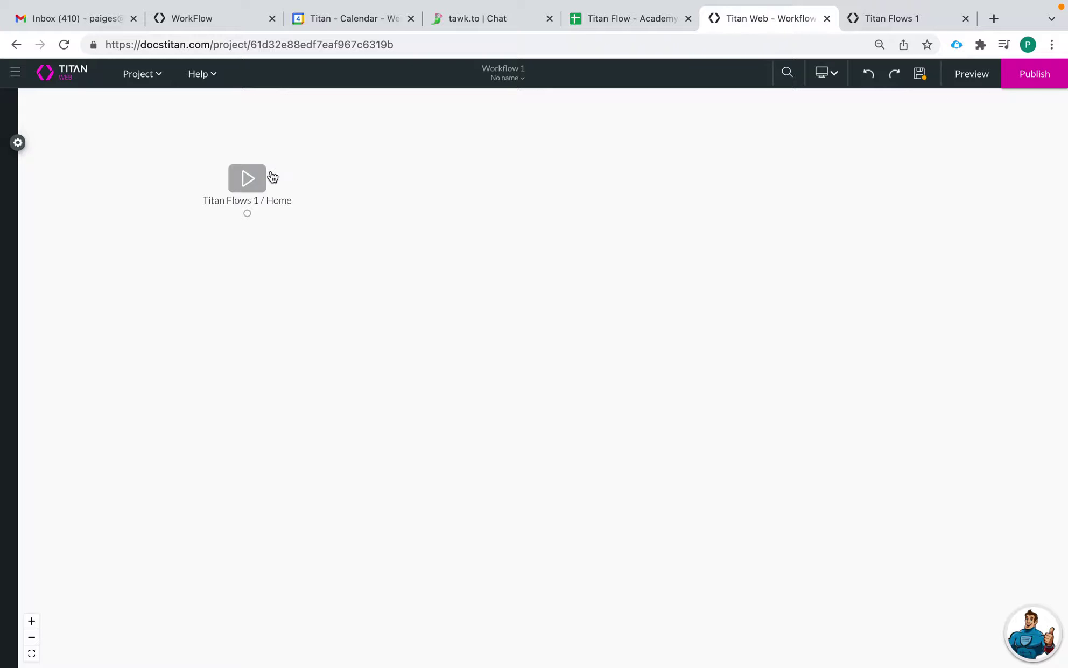
Open the Titan Flows 1 / Home start node's menu to add a next element
click(275, 179)
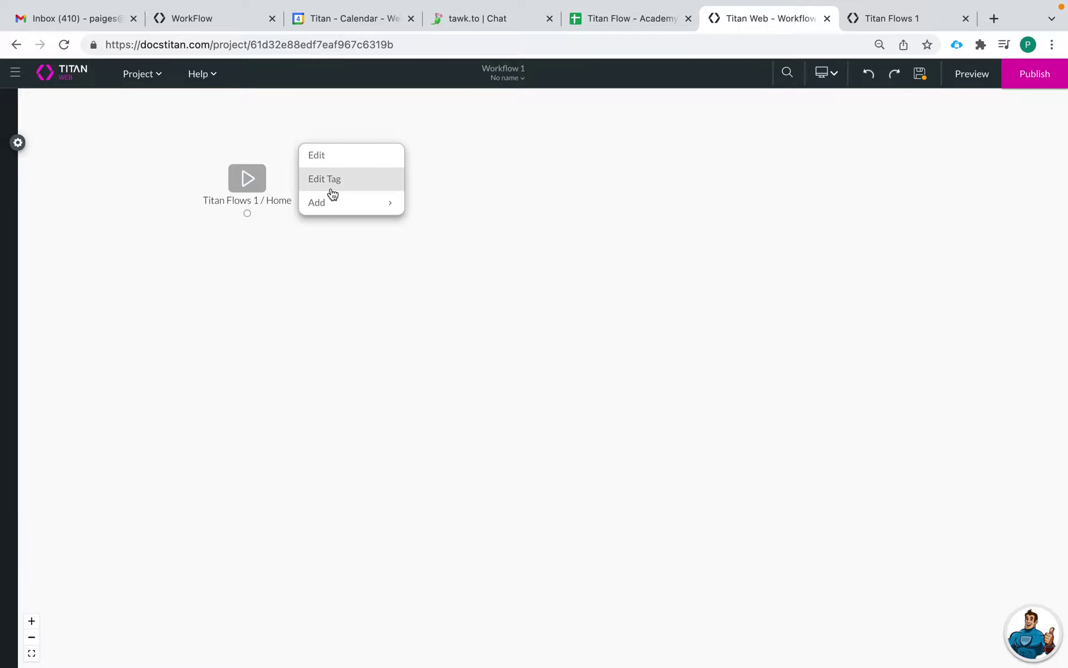
mouse_move(349, 202)
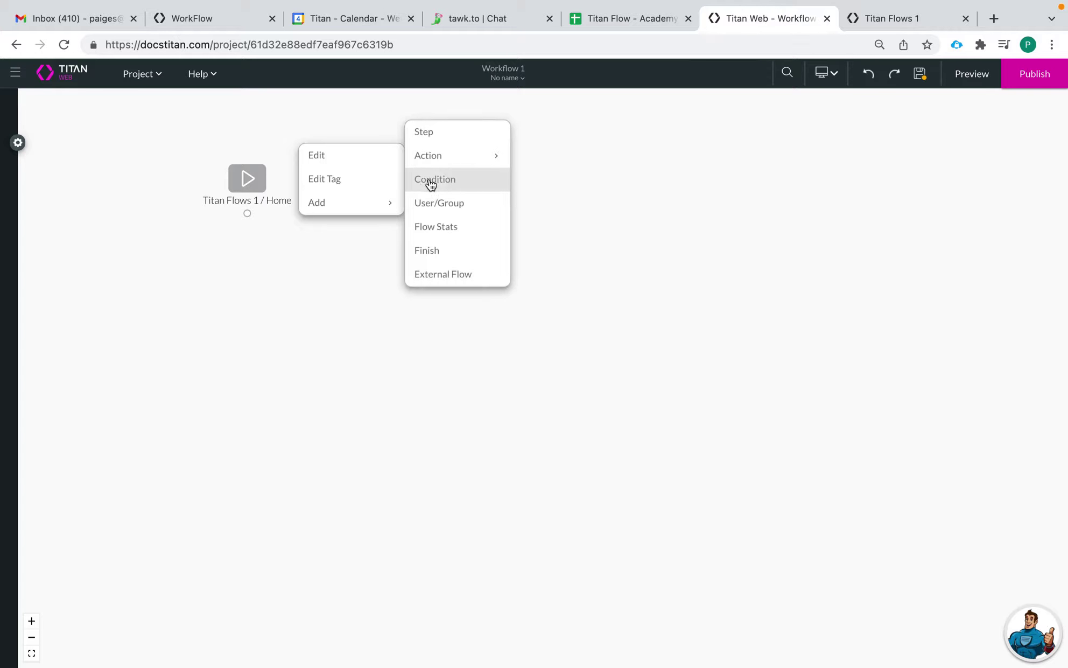
Add a condition after the start node and set Rule 1's field source to Project
click(427, 183)
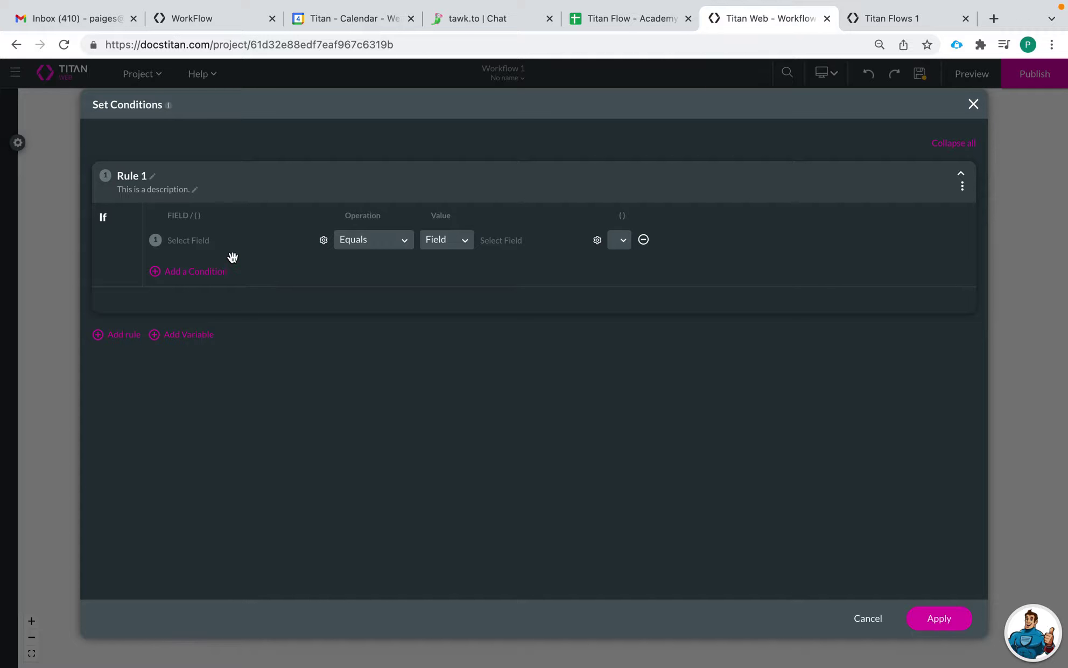
click(323, 240)
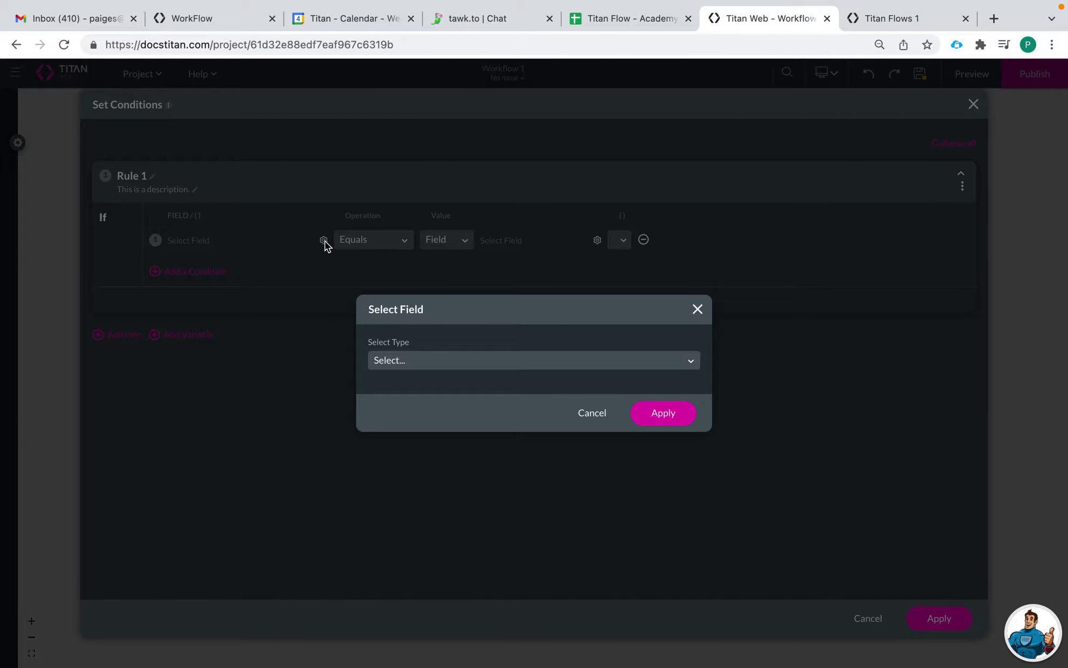
click(440, 360)
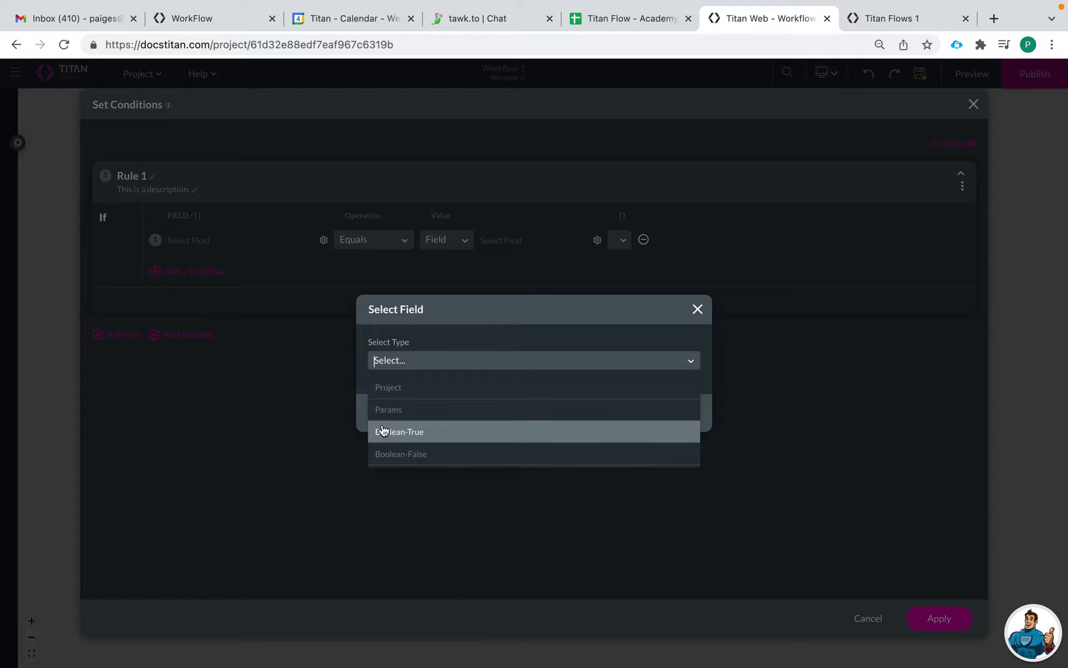
click(419, 387)
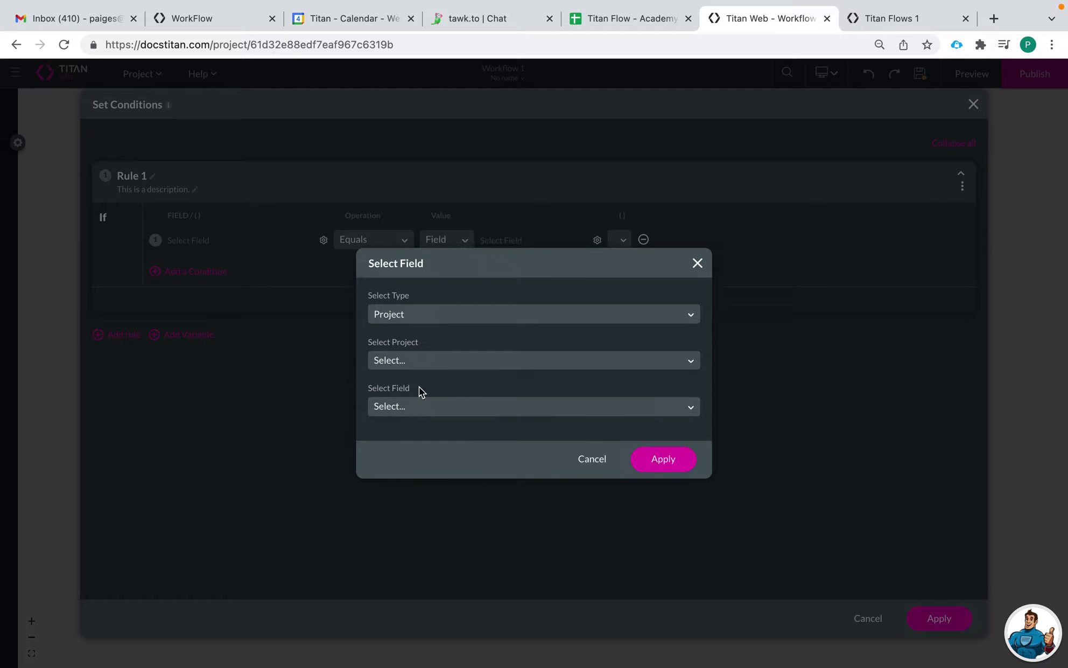
click(449, 318)
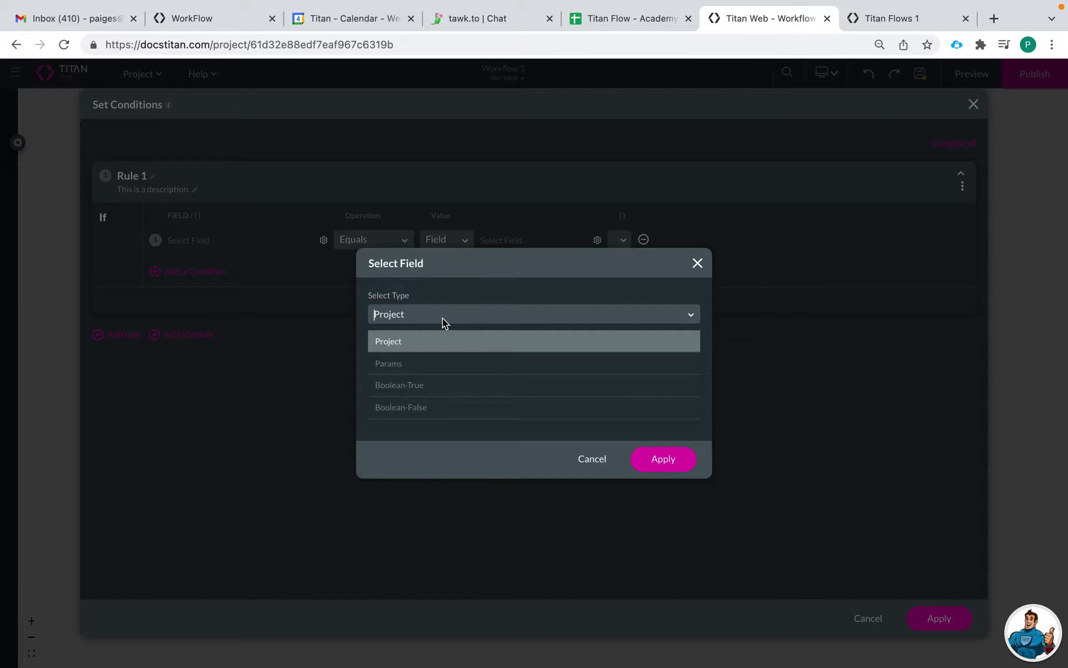
click(451, 296)
Pick the Start - Titan Flows 1 project and its Email field for Rule 1
click(443, 361)
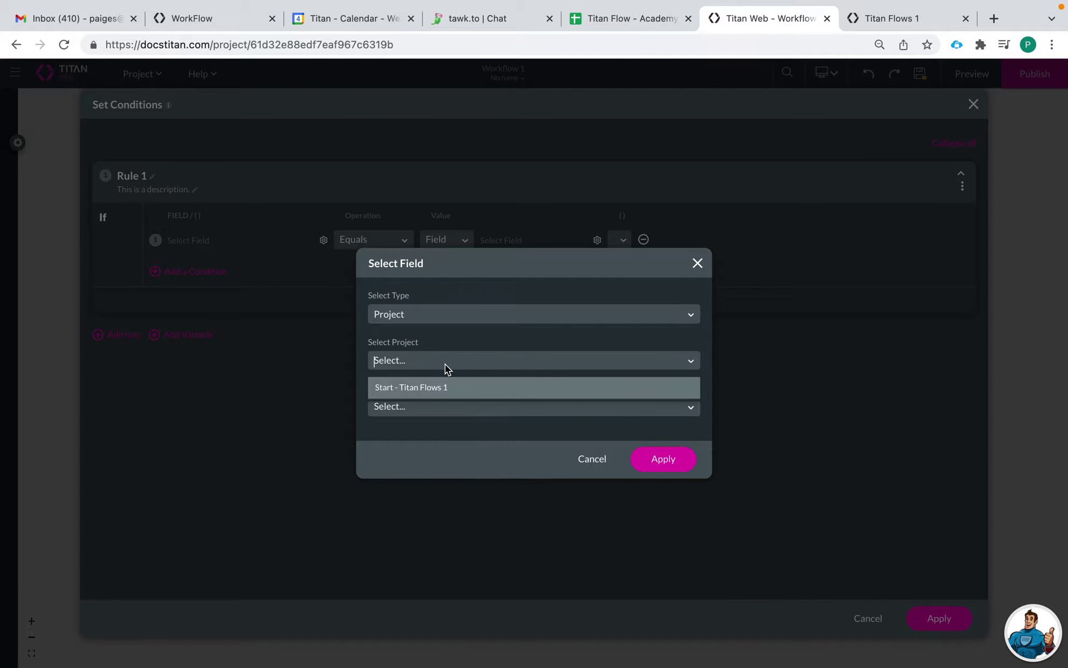
click(435, 389)
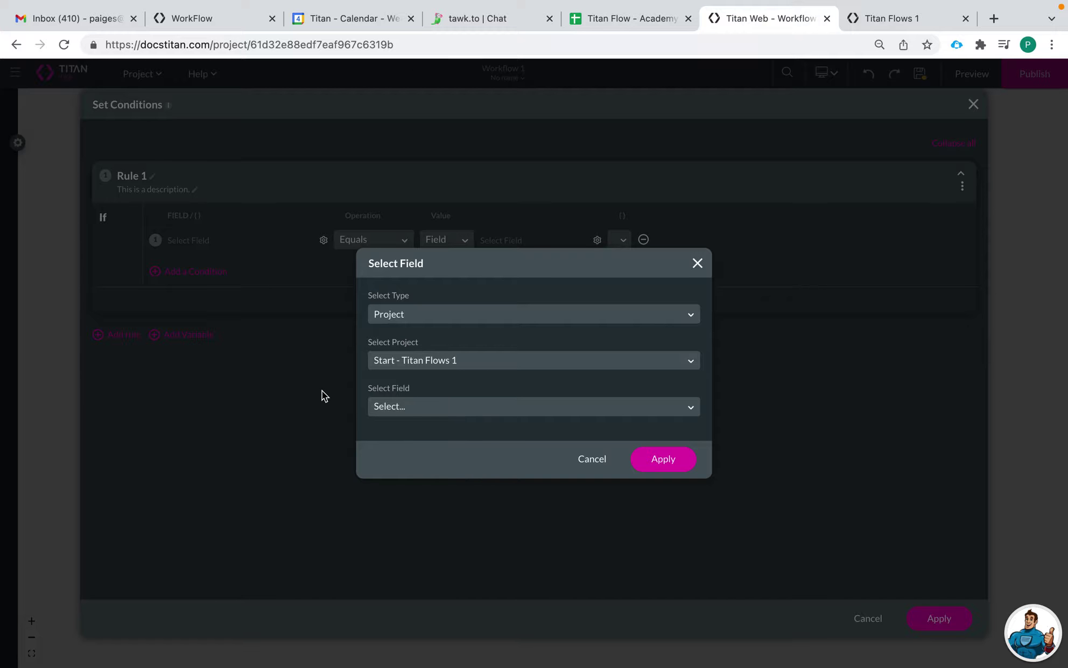
click(425, 404)
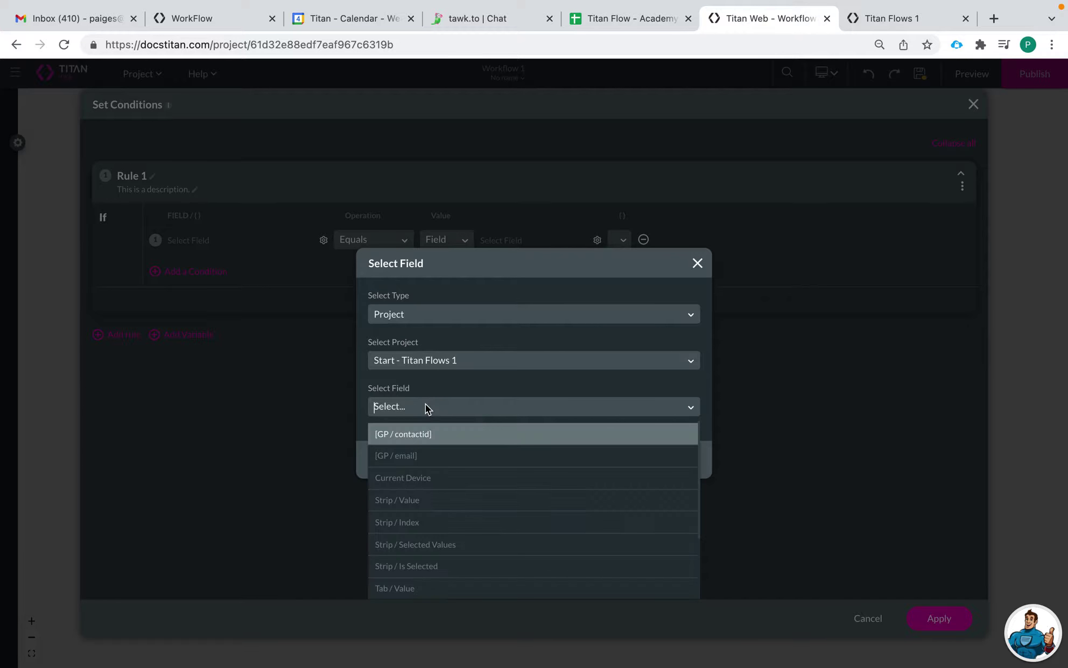
scroll(441, 511, down, 3)
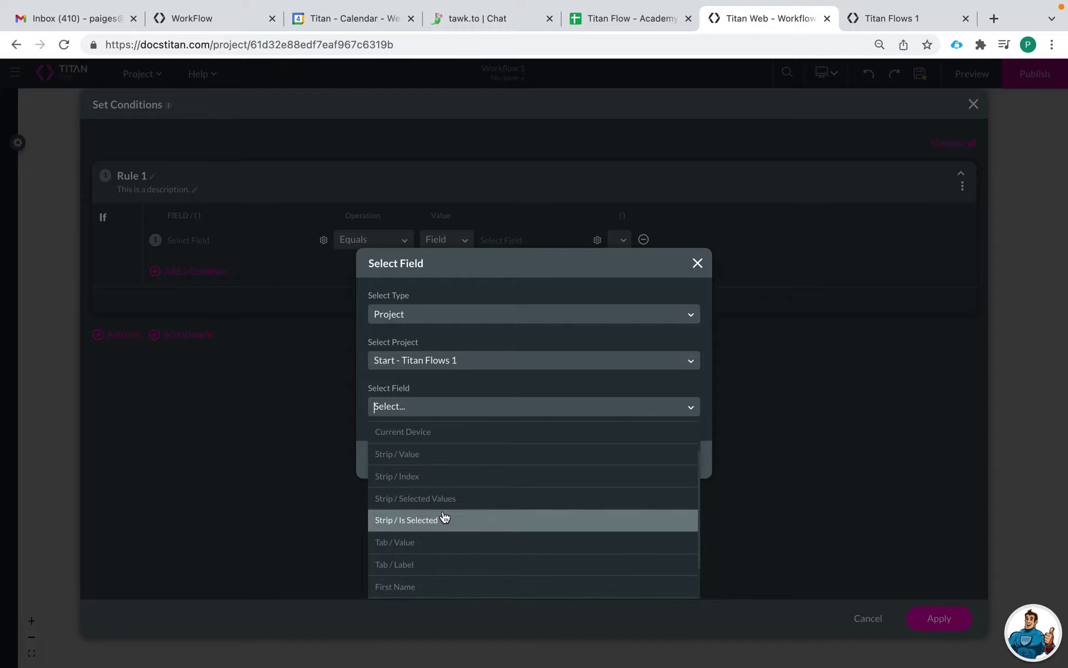
scroll(444, 517, down, 2)
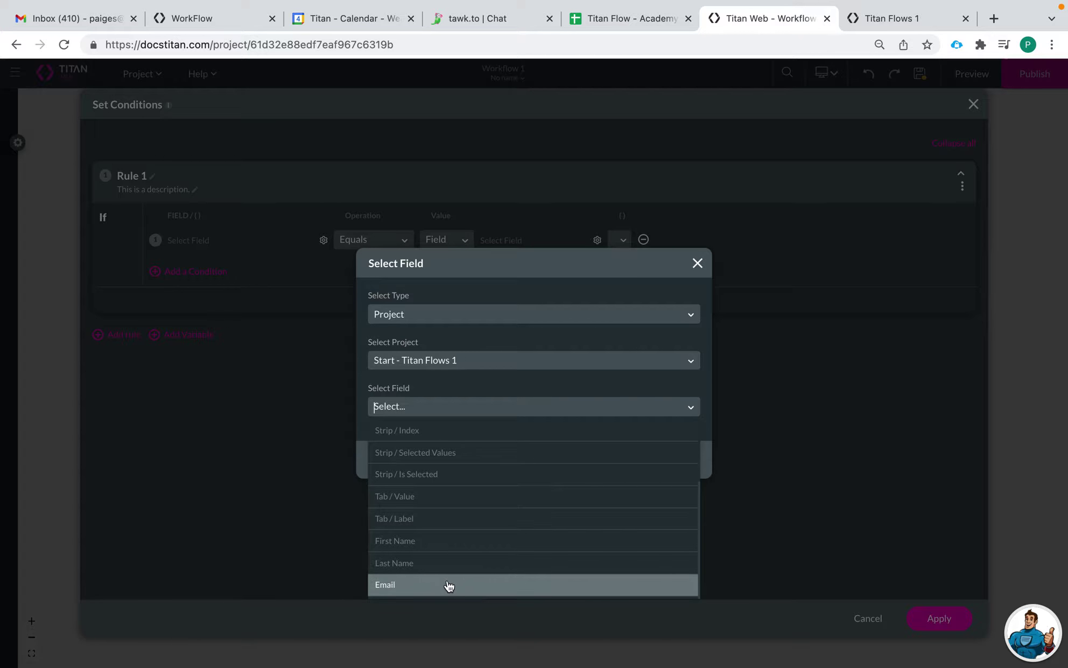
scroll(454, 514, up, 3)
scroll(428, 558, down, 1)
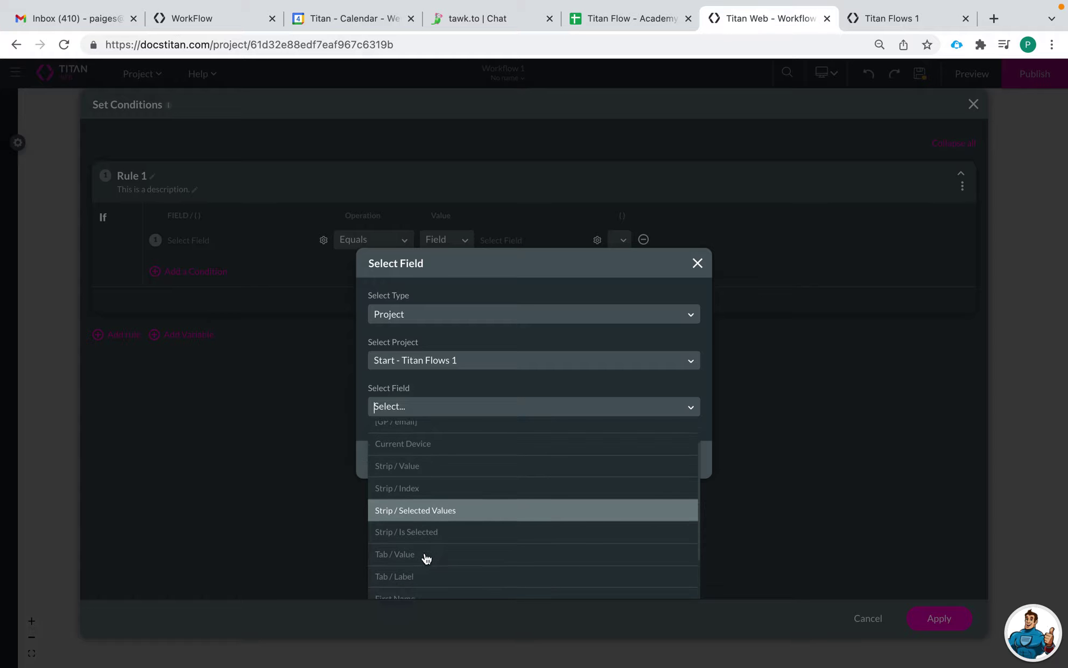
scroll(427, 508, up, 1)
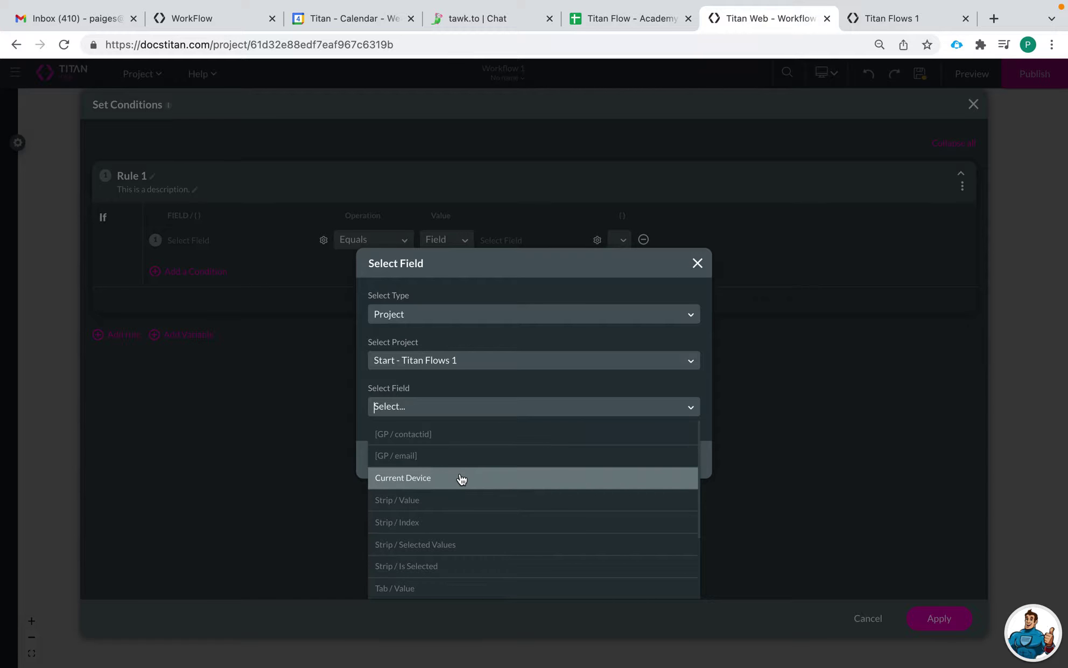
scroll(465, 553, down, 2)
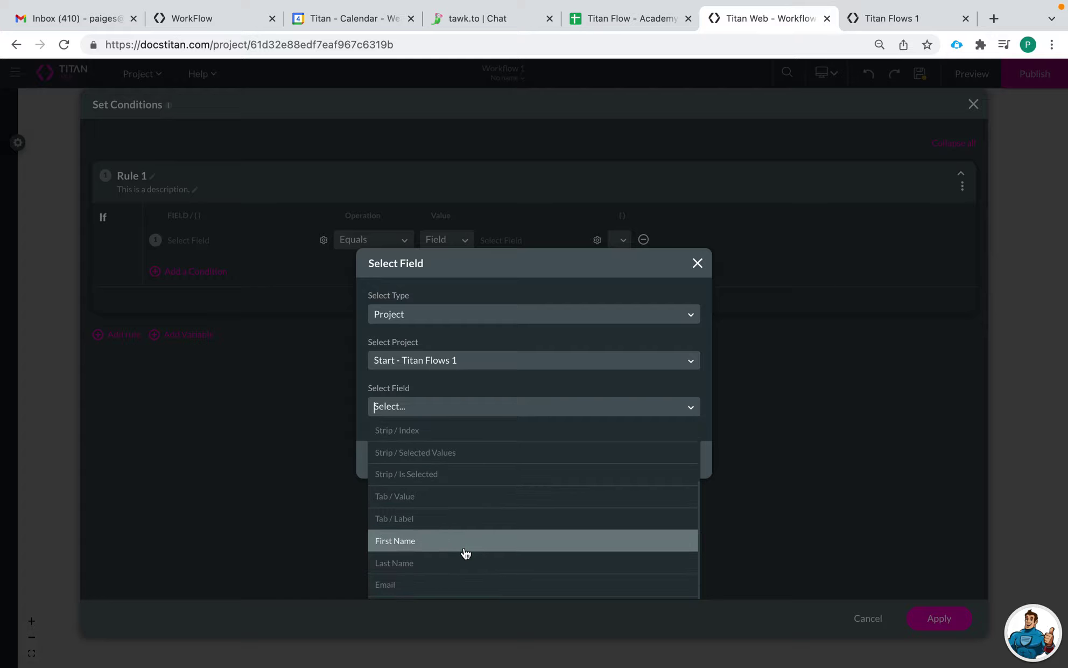
click(441, 584)
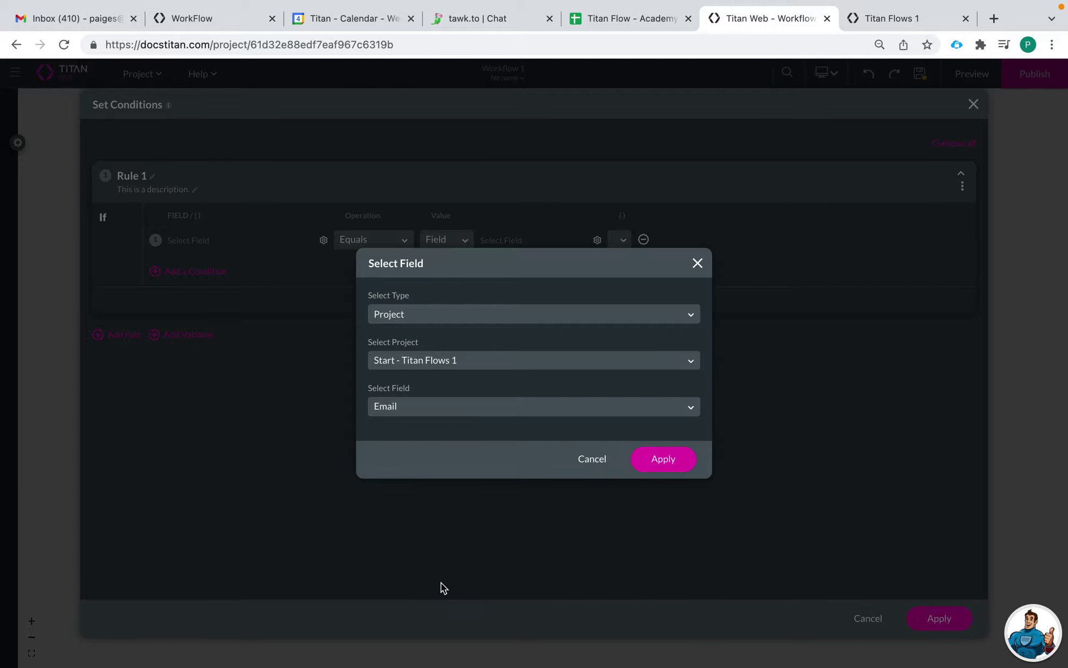
Confirm the Email field, change the operation to Is not empty, and apply the condition
click(658, 464)
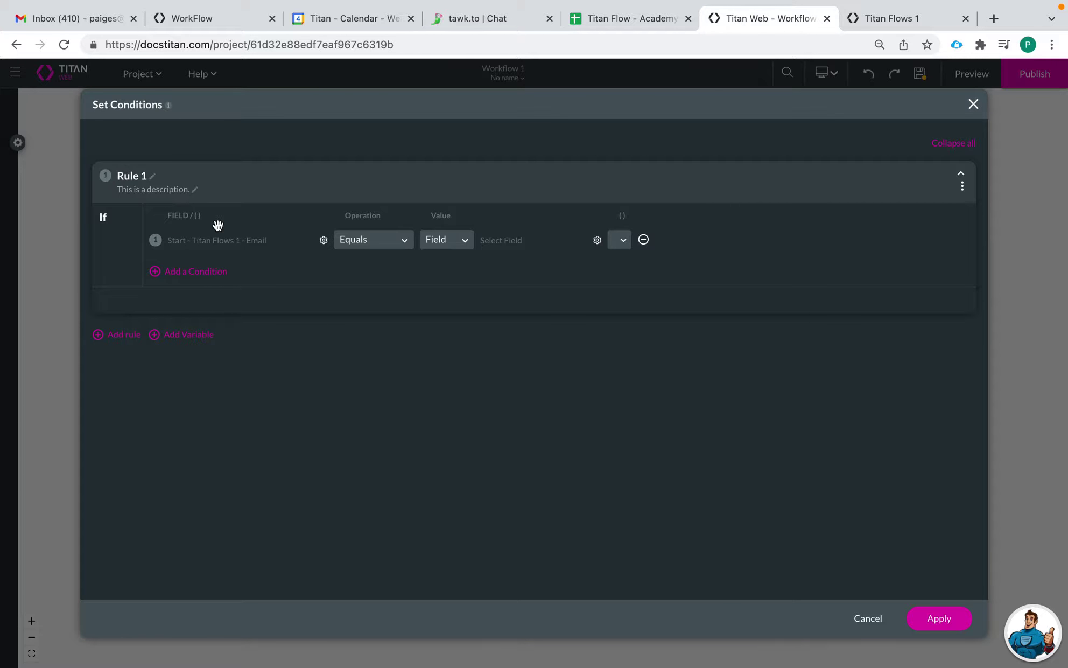
click(368, 240)
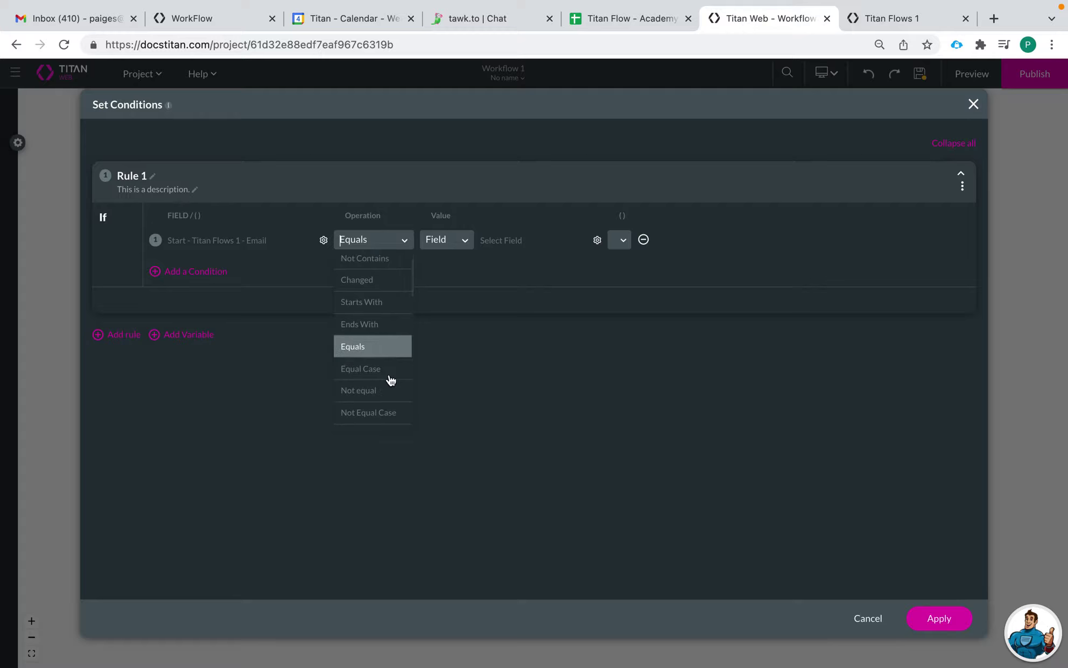
scroll(383, 398, down, 5)
scroll(382, 420, down, 1)
scroll(382, 420, down, 2)
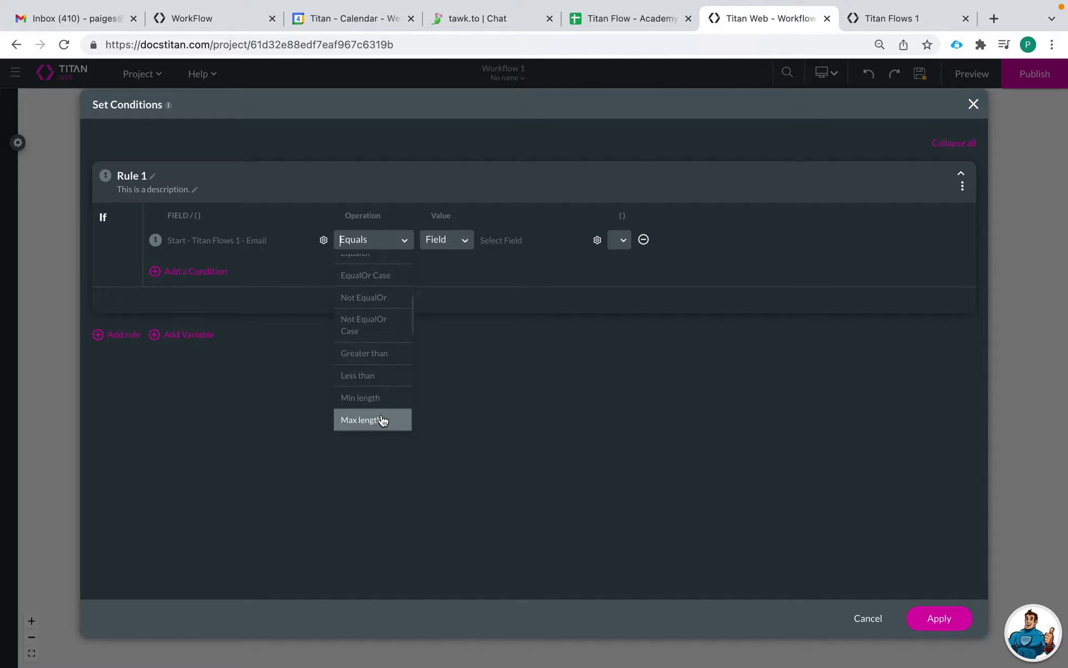
scroll(382, 420, down, 2)
scroll(379, 409, down, 2)
click(368, 338)
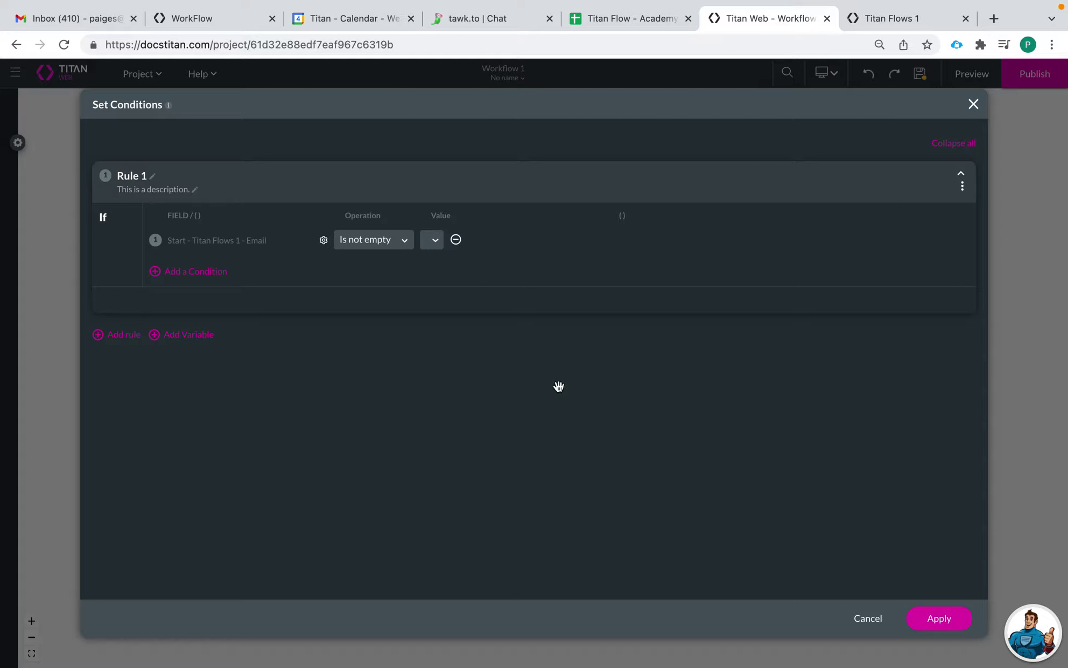
click(939, 618)
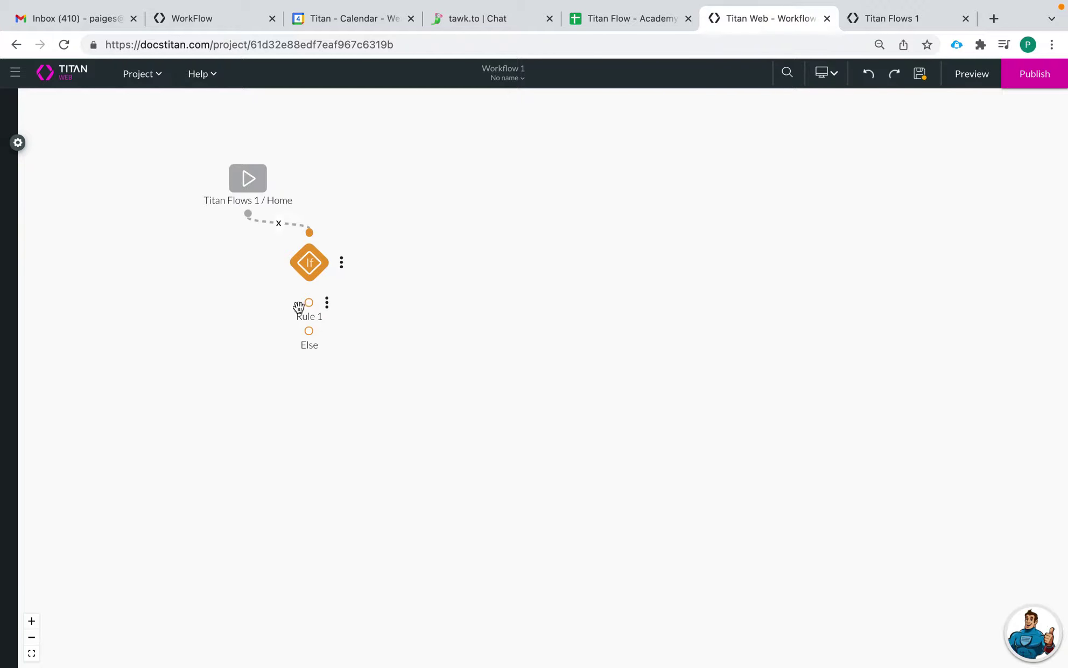
Give the If node the tag 'If Email is not empty' through Edit Tag
mouse_move(309, 309)
click(327, 303)
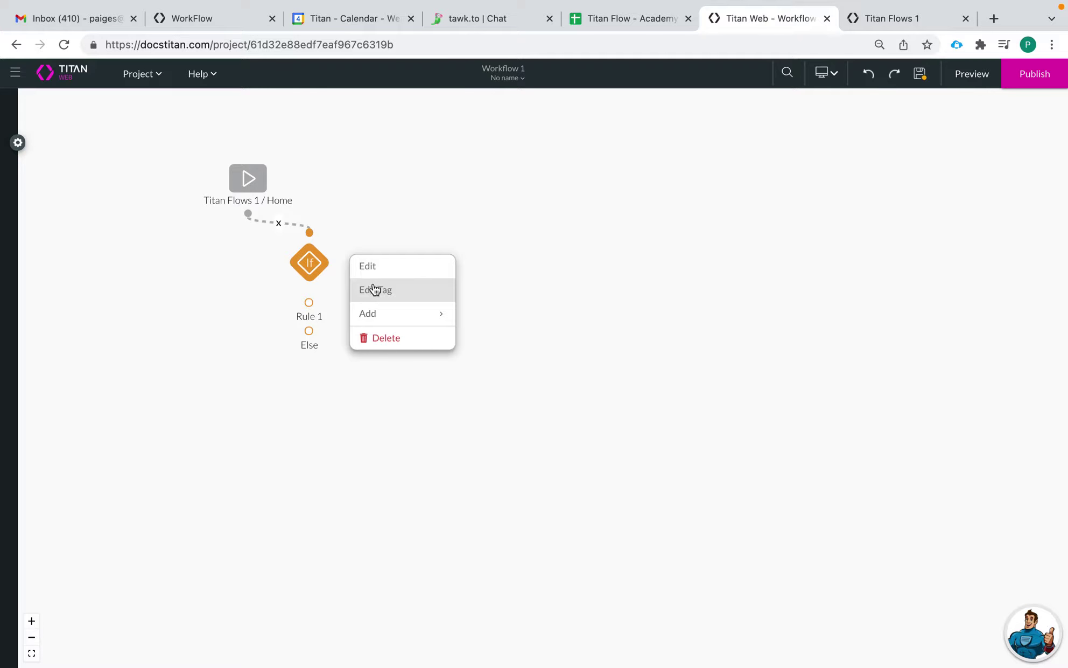
click(390, 291)
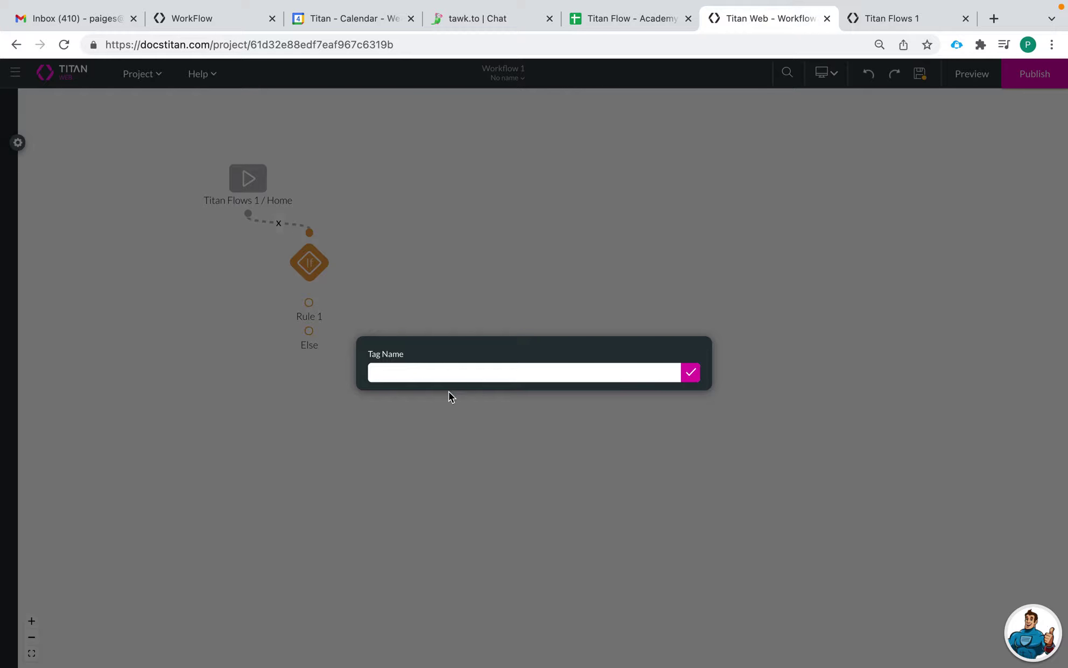
text(If Emai)
text(l is not empty)
click(690, 372)
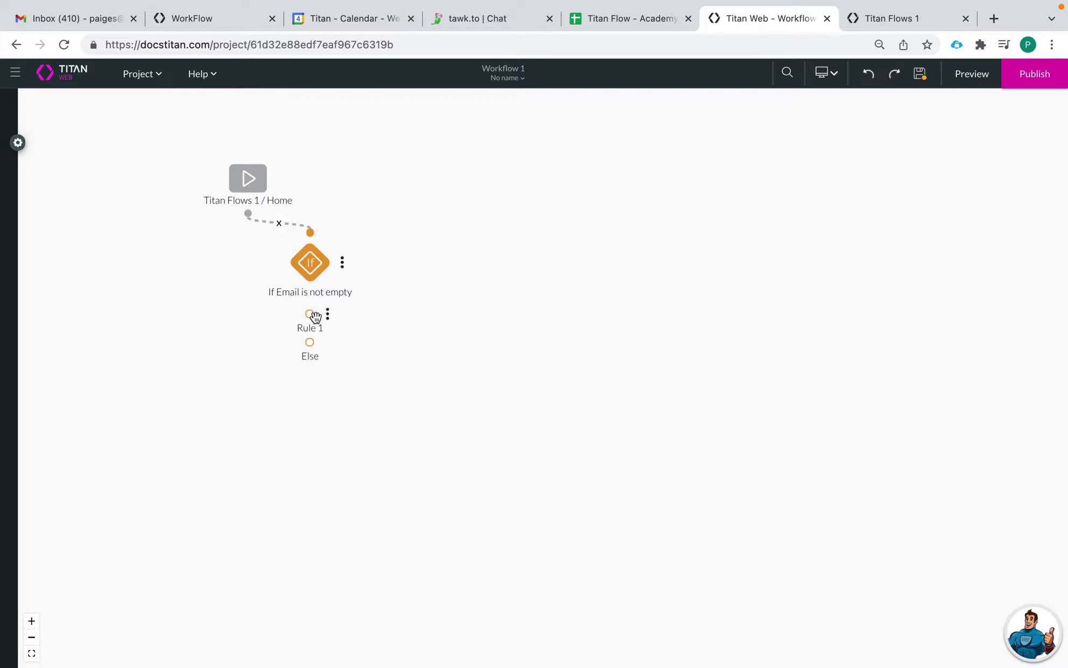
Add a Send Email action on the Rule 1 branch and delete the old Rejection Email
click(328, 313)
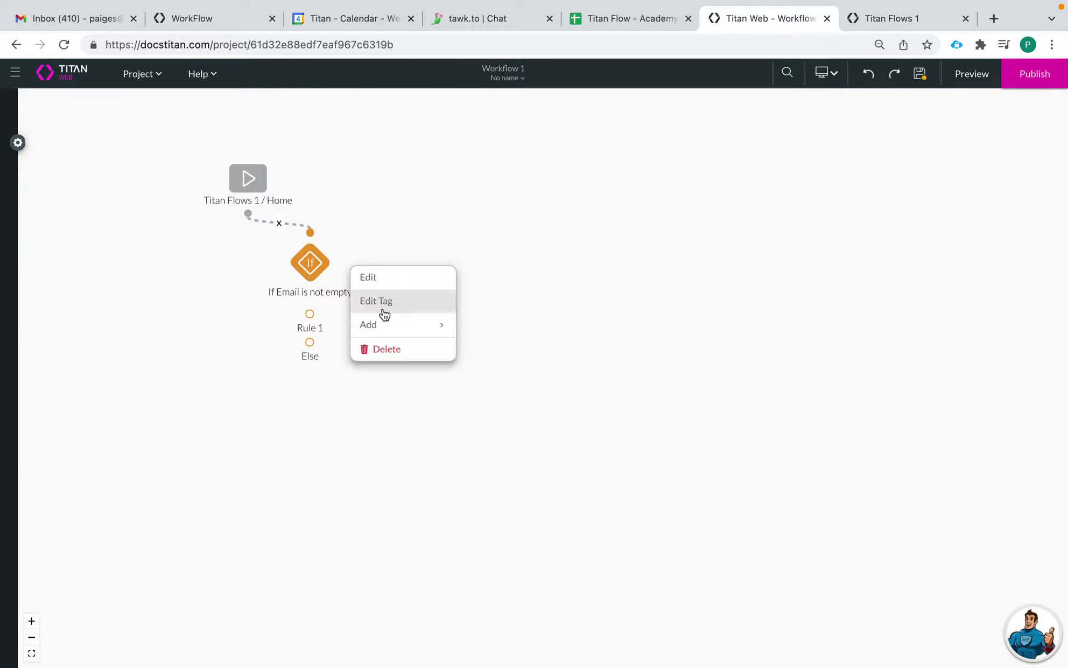
mouse_move(400, 323)
mouse_move(484, 277)
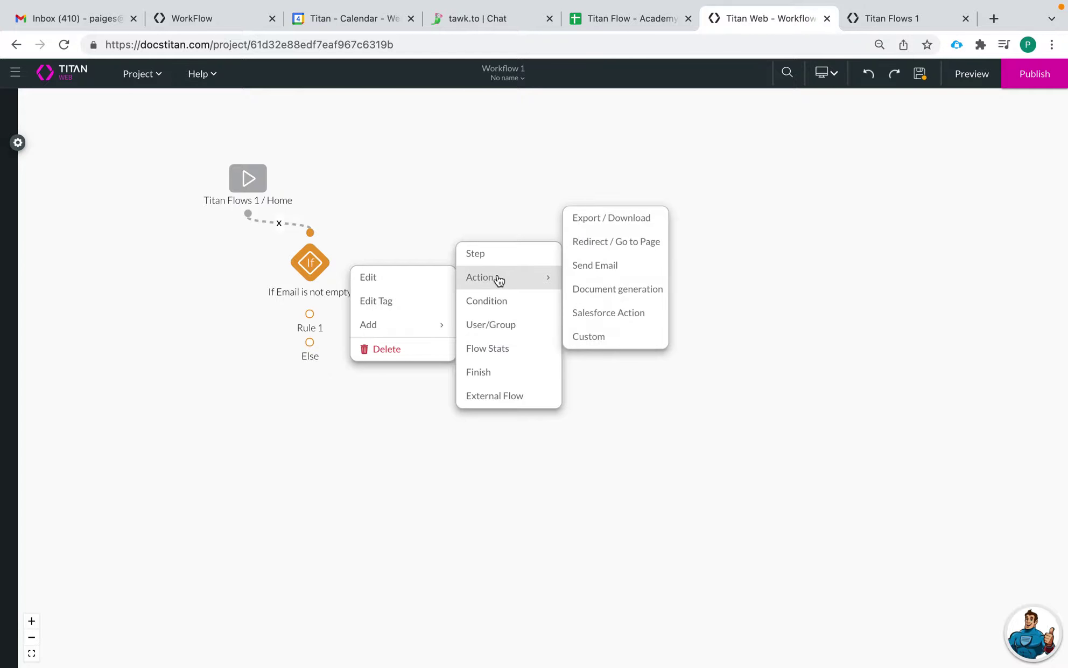
click(592, 265)
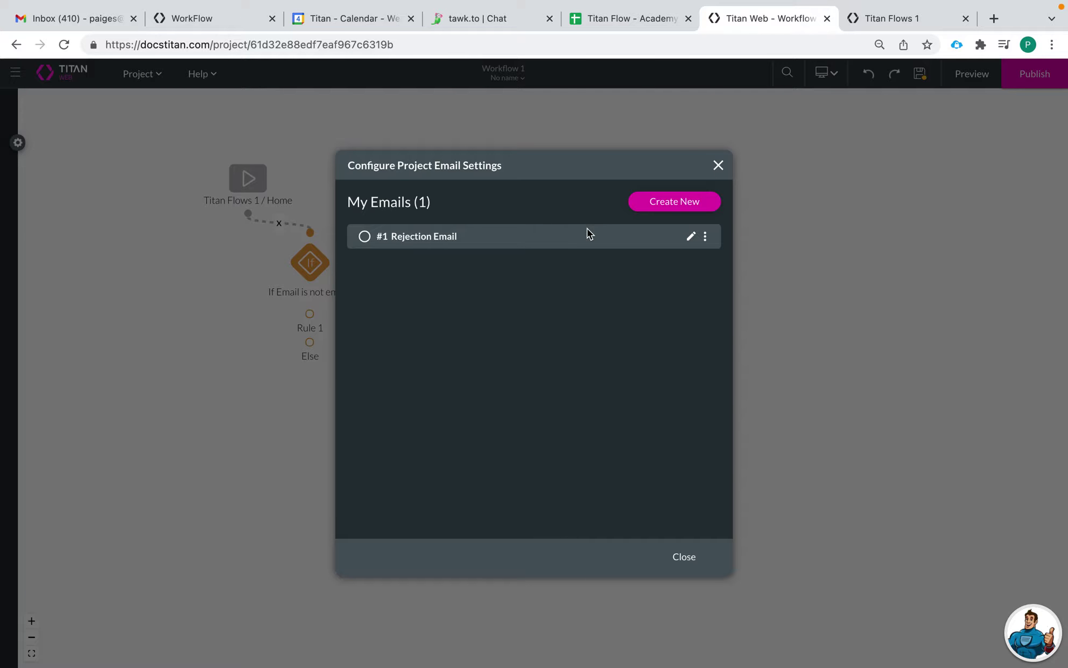
click(705, 237)
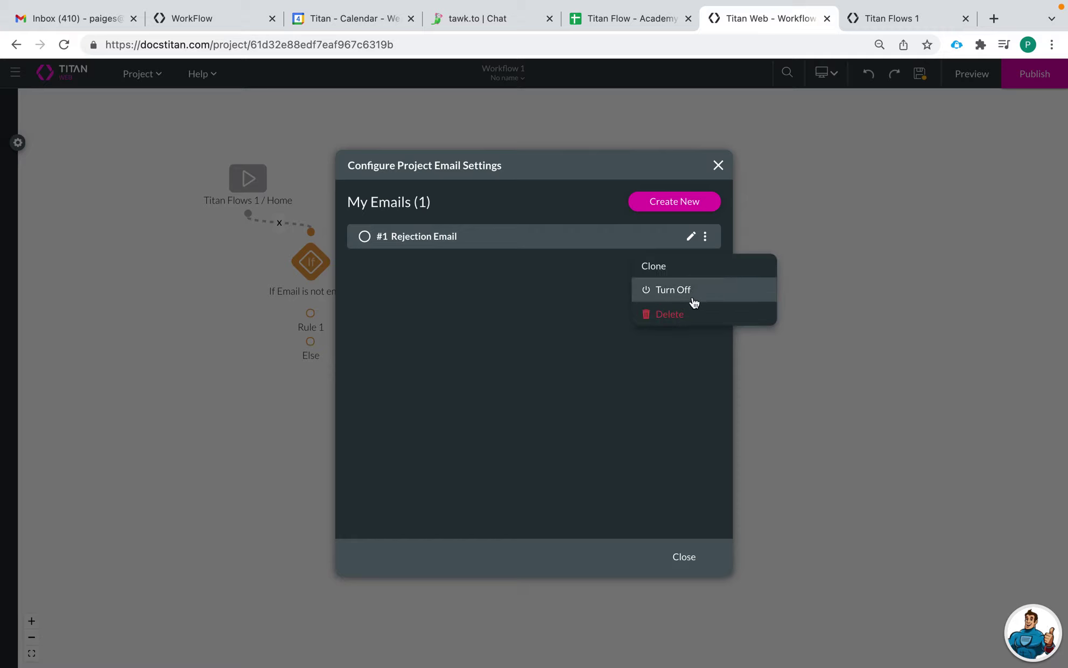
click(693, 295)
click(705, 237)
click(694, 312)
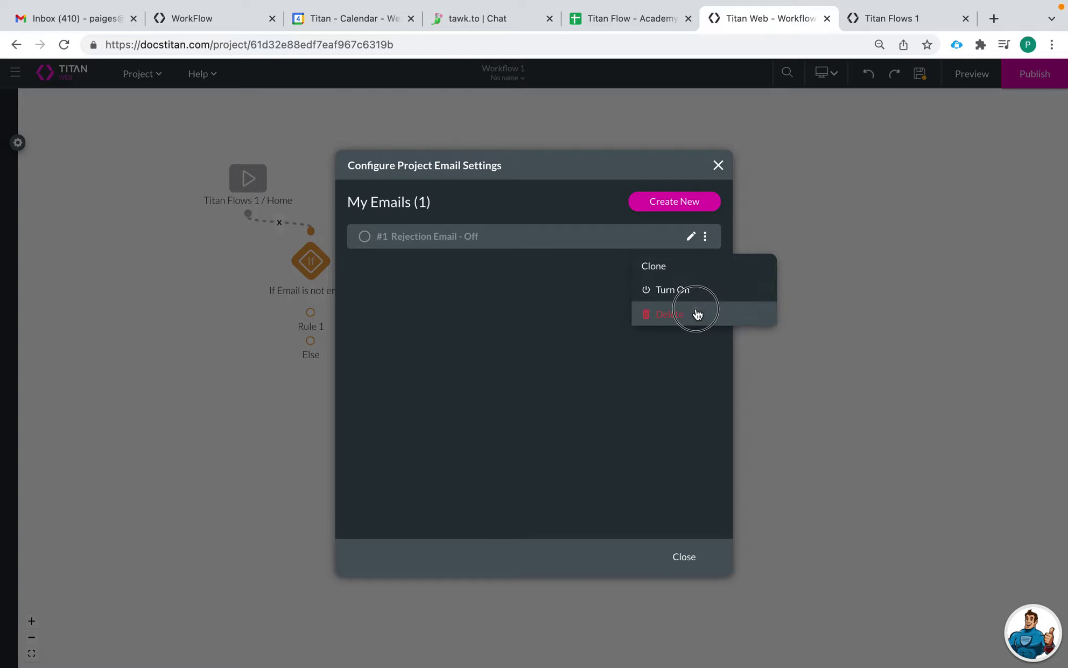
Create a new email 'Send Email to User' addressed to the Start - Titan Flows 1 Email field
click(677, 217)
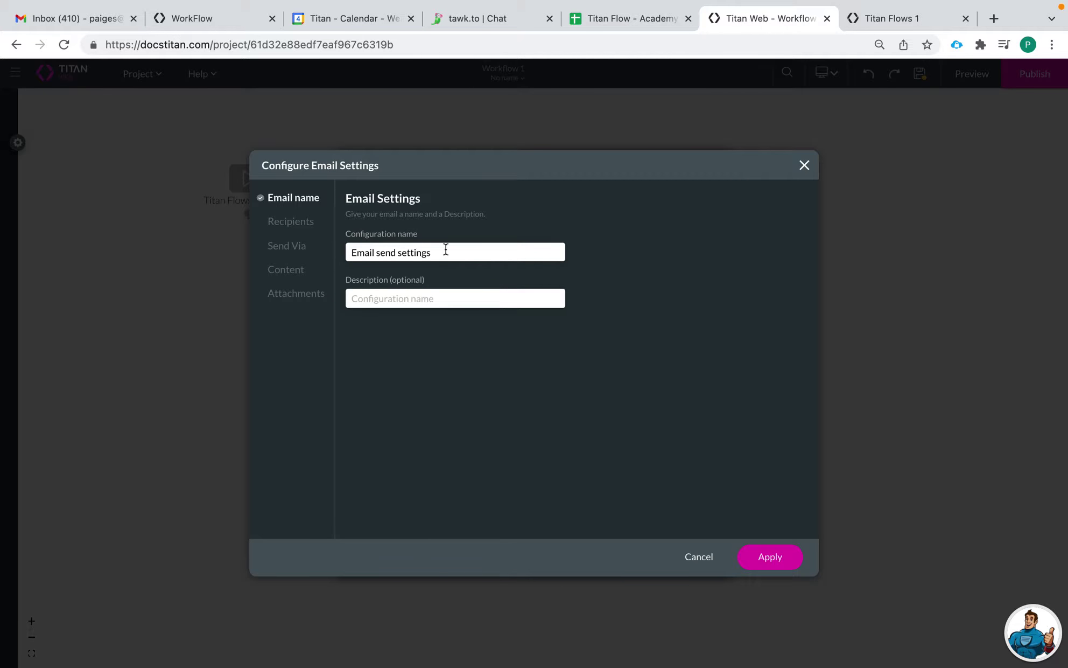
drag(446, 249, 290, 249)
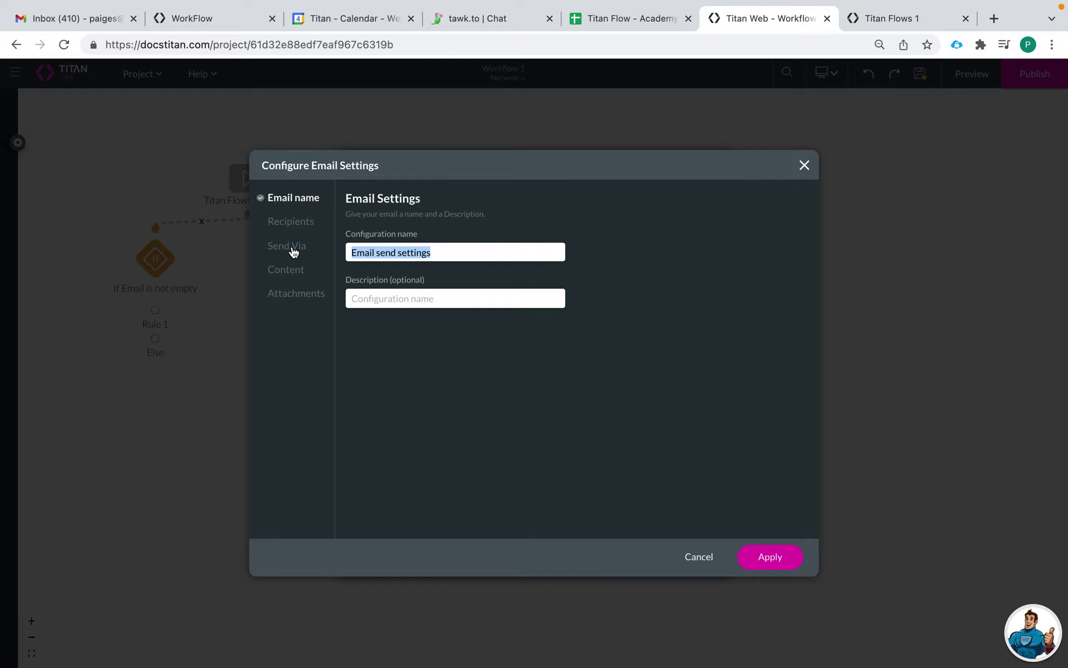
text(Send Email to U)
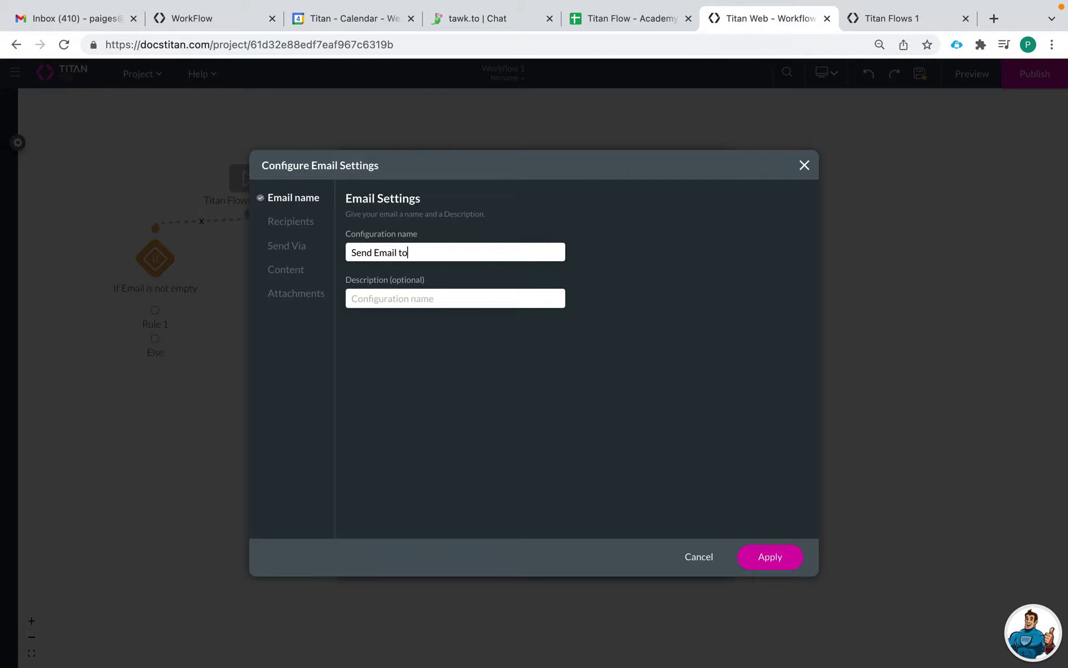
text(ser)
click(291, 221)
click(377, 251)
click(379, 334)
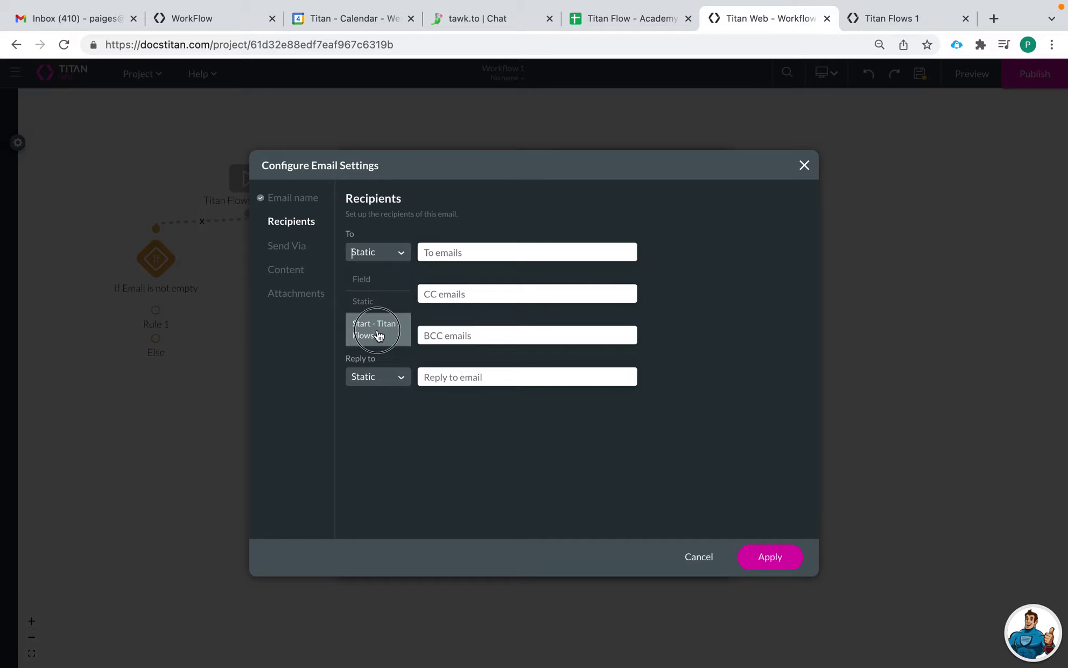
click(379, 252)
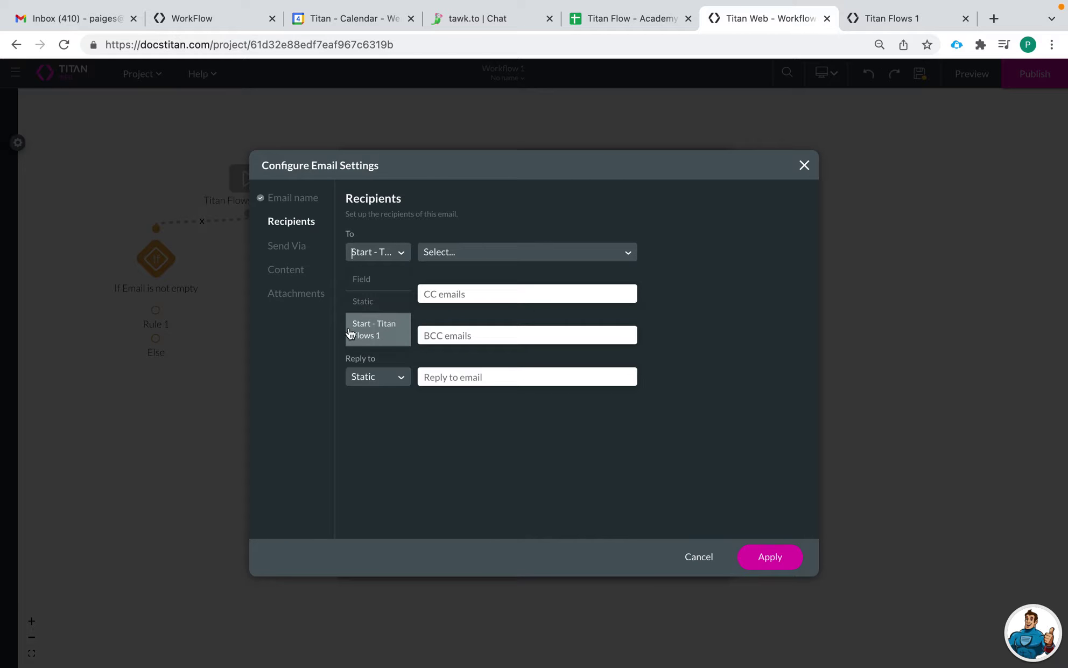
click(387, 335)
click(464, 252)
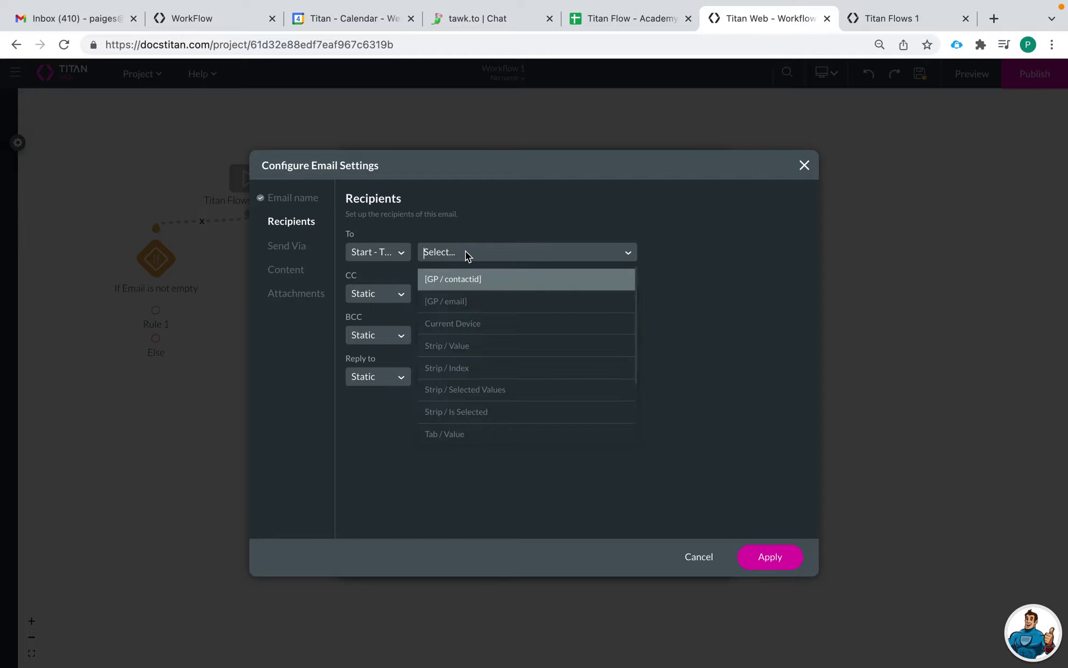
scroll(484, 355, down, 3)
click(468, 430)
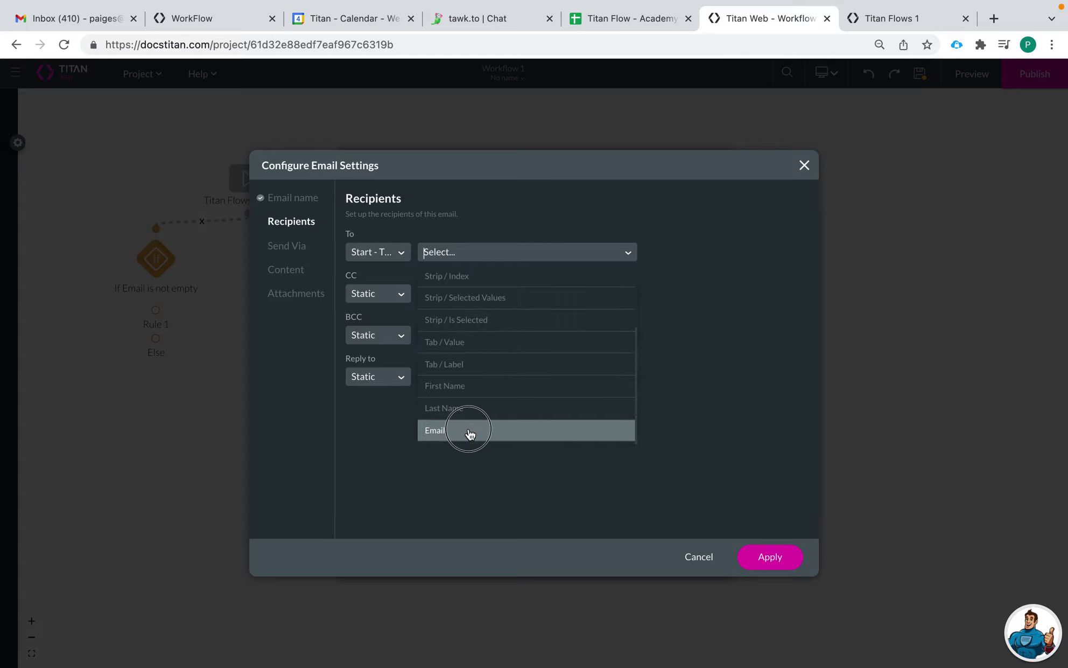
Send it via Titan from 'Titan', with subject 'Welcome!' and a body starting 'Hi'
click(306, 246)
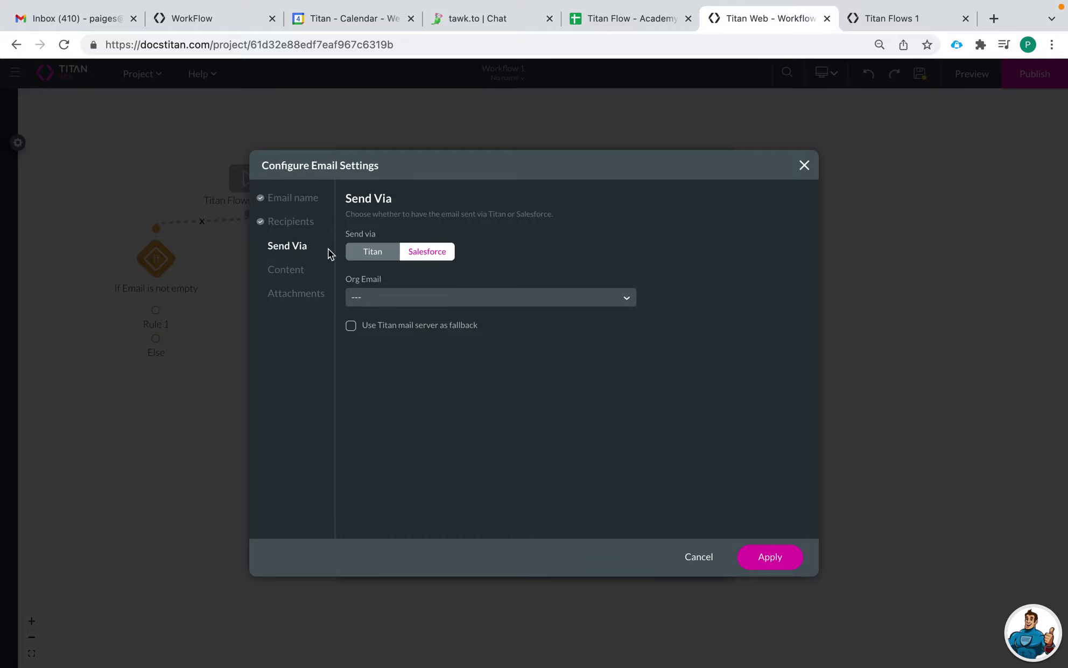
click(372, 253)
click(451, 298)
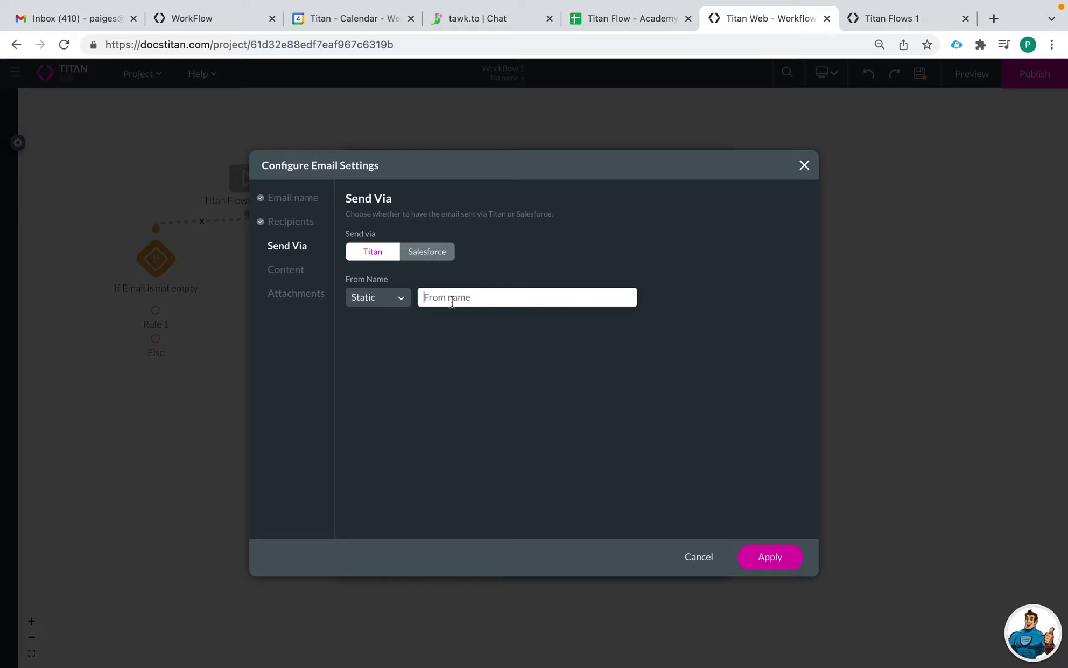
text(Titan)
click(286, 270)
click(441, 253)
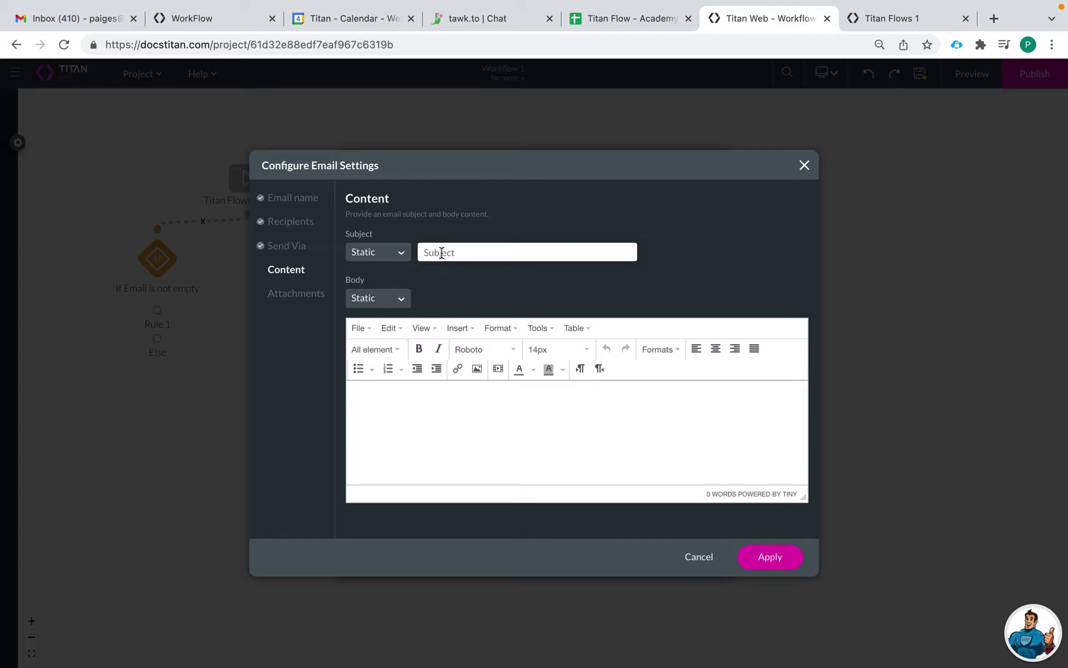
text(Welco)
text(me)
text(Hi)
Insert the Start - Titan Flows 1 First Name field after 'Hi' in the body
click(374, 349)
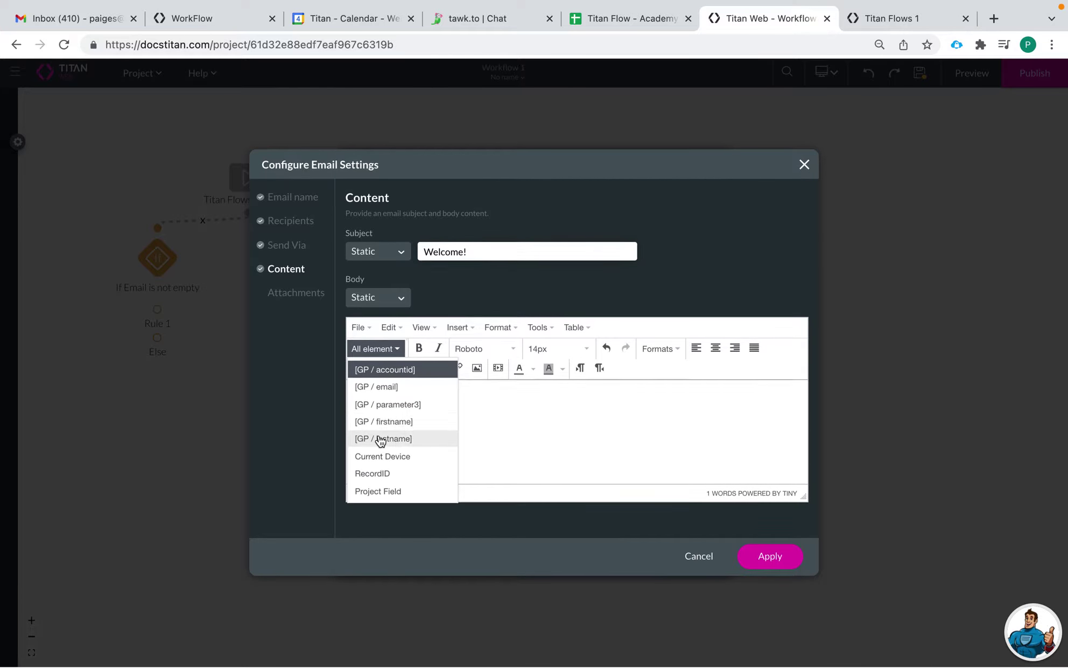
click(381, 491)
click(429, 340)
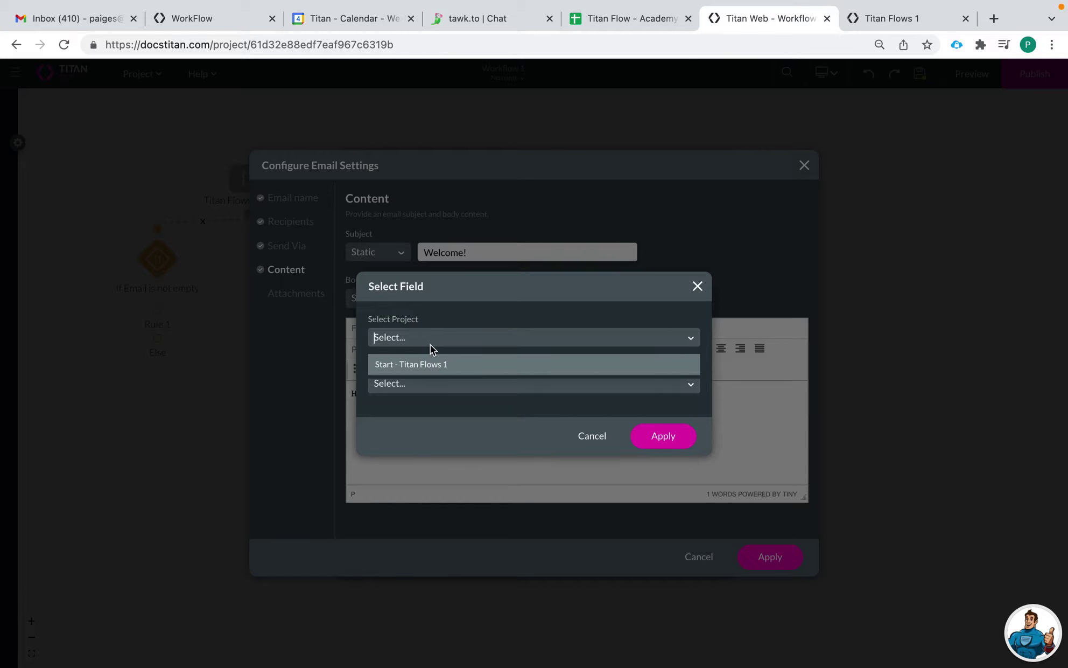
click(433, 360)
click(436, 383)
scroll(428, 515, down, 3)
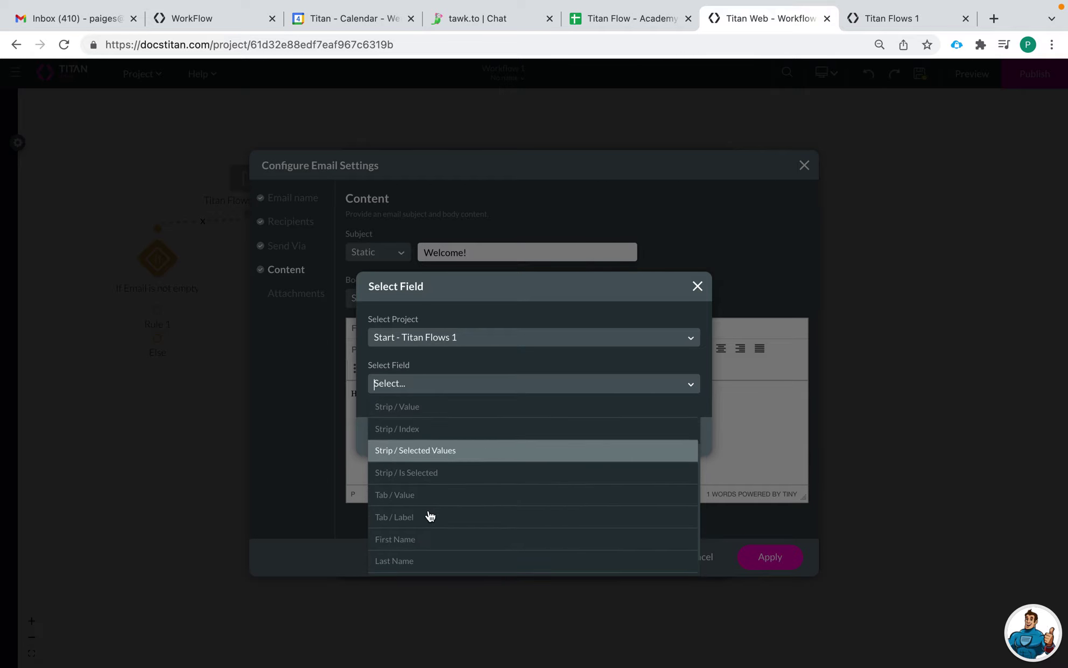
scroll(427, 515, down, 2)
click(426, 515)
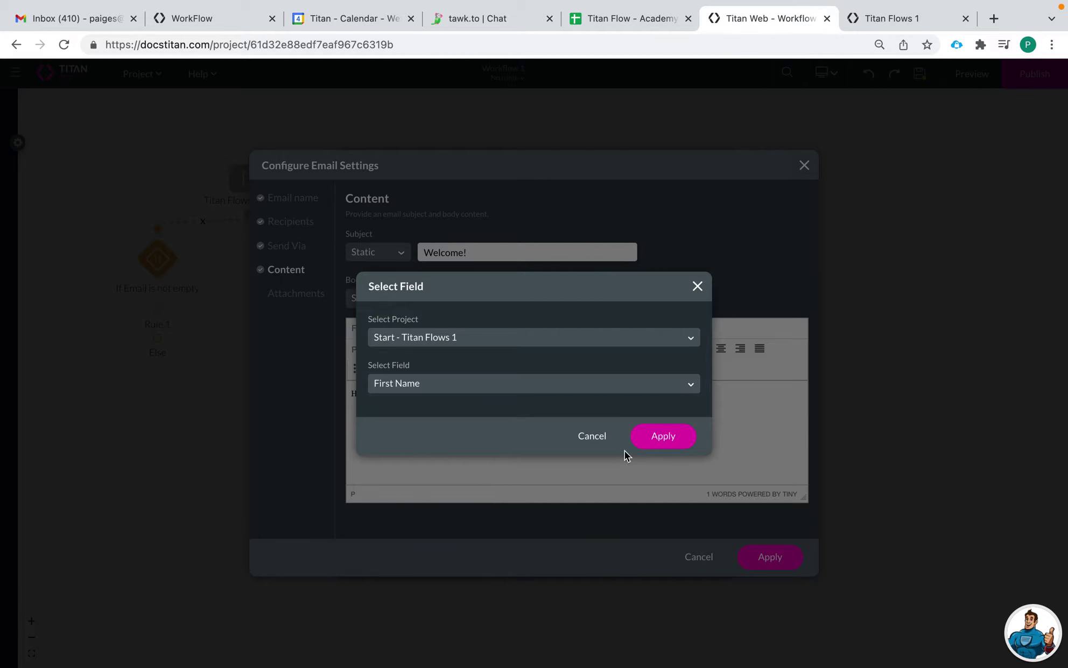
click(658, 438)
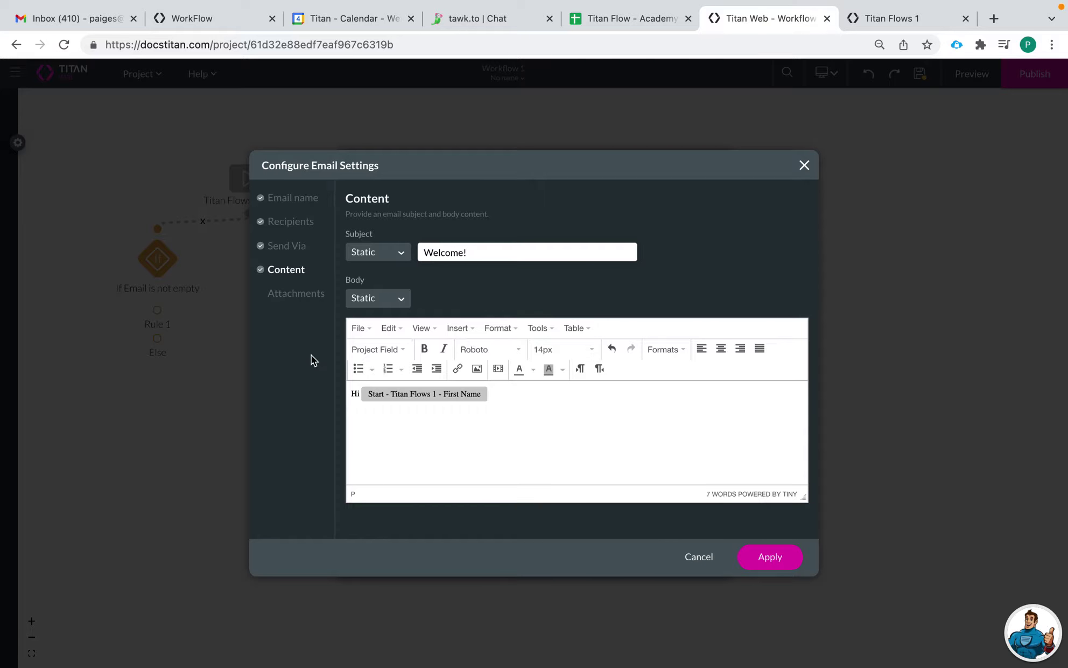
Insert the Last Name project field after First Name
click(373, 350)
click(377, 476)
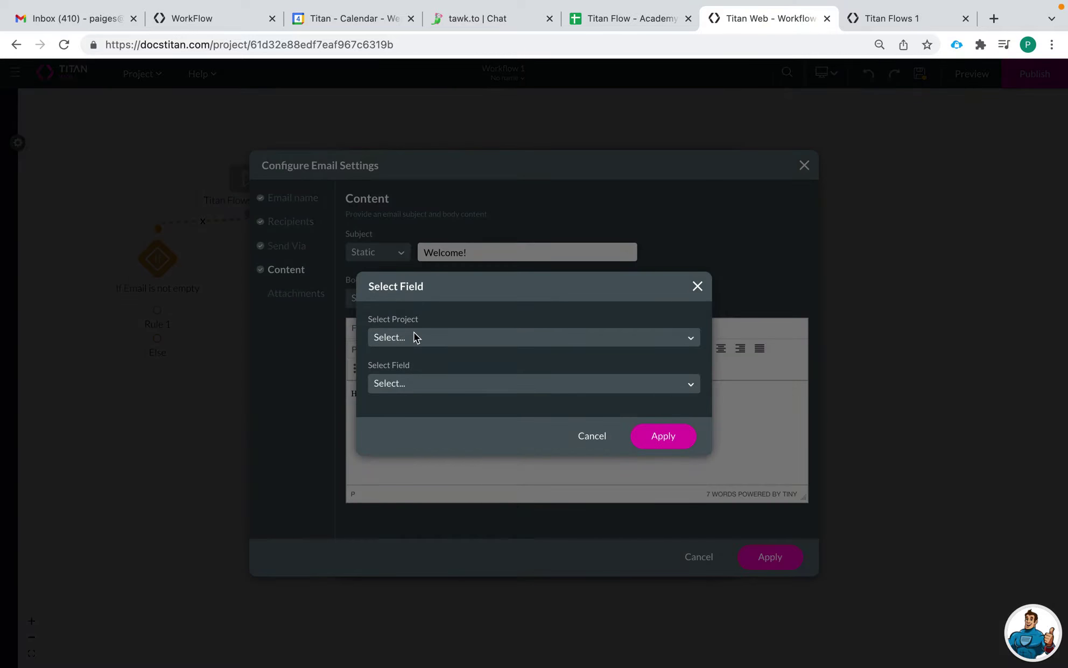
click(418, 337)
click(439, 375)
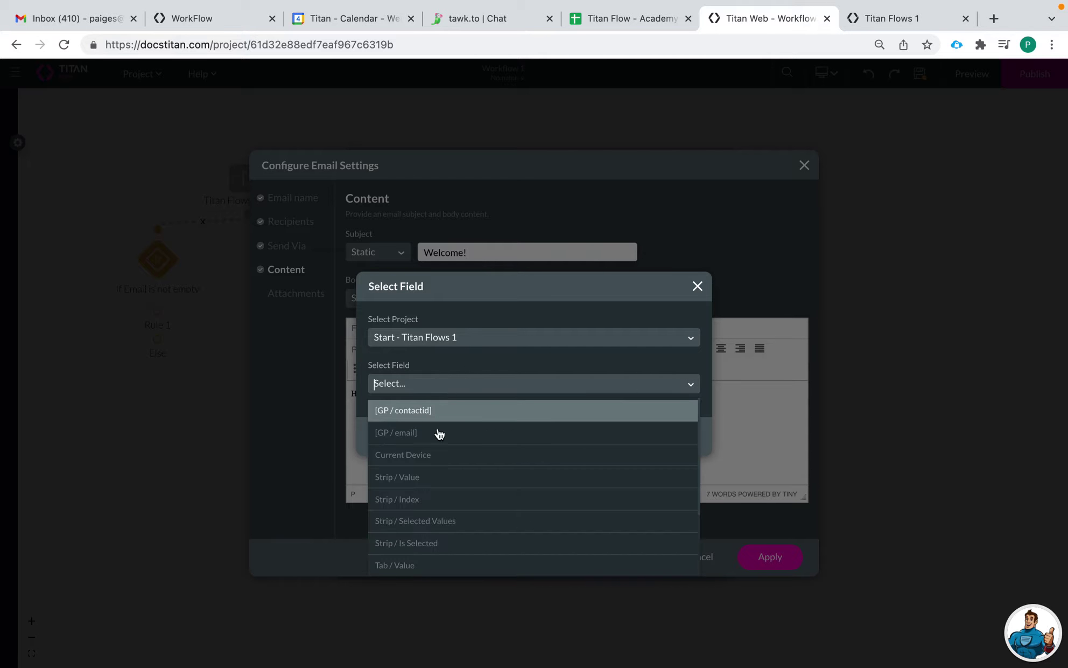
scroll(437, 533, down, 3)
scroll(438, 534, down, 1)
click(436, 546)
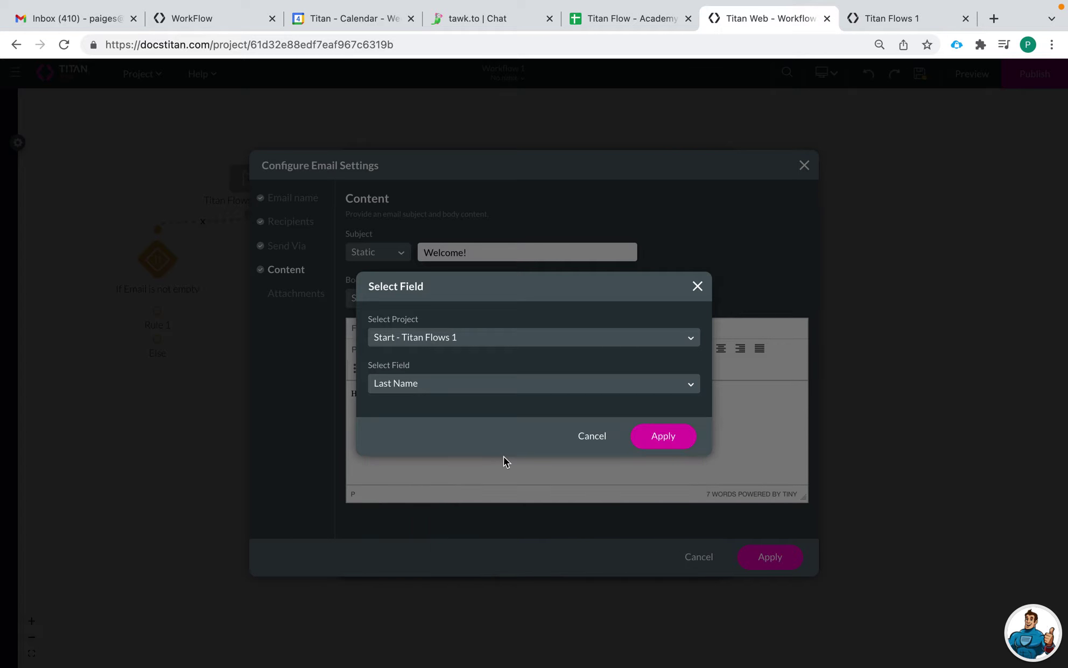
click(656, 436)
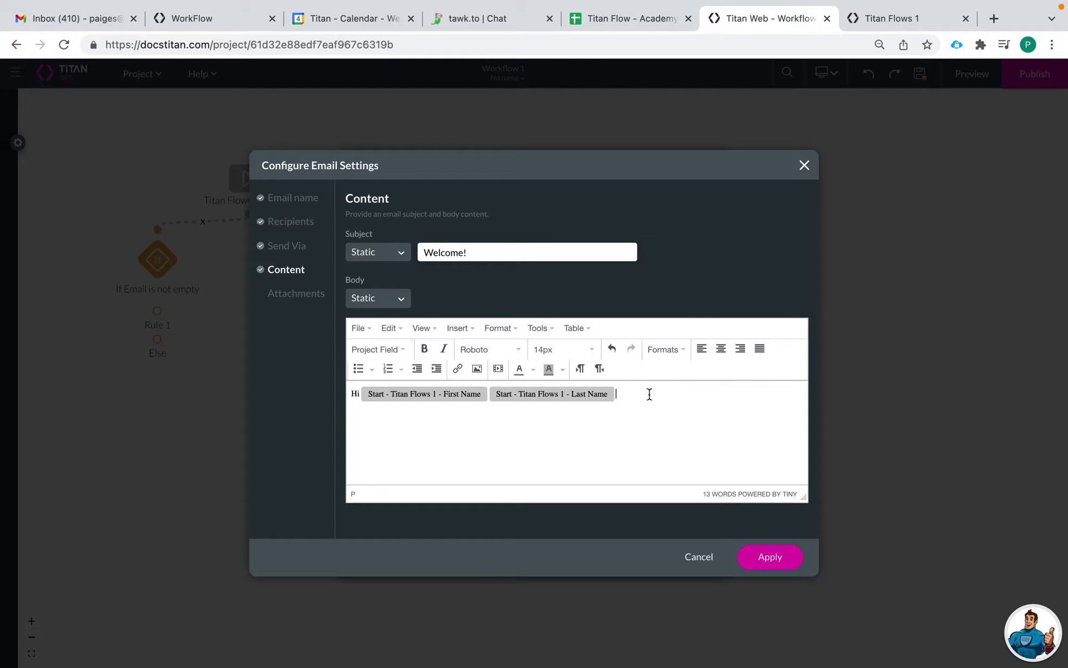
Add a comma and a new 'Thank you.' line, fixing its capitalisation
text(,)
key(Return)
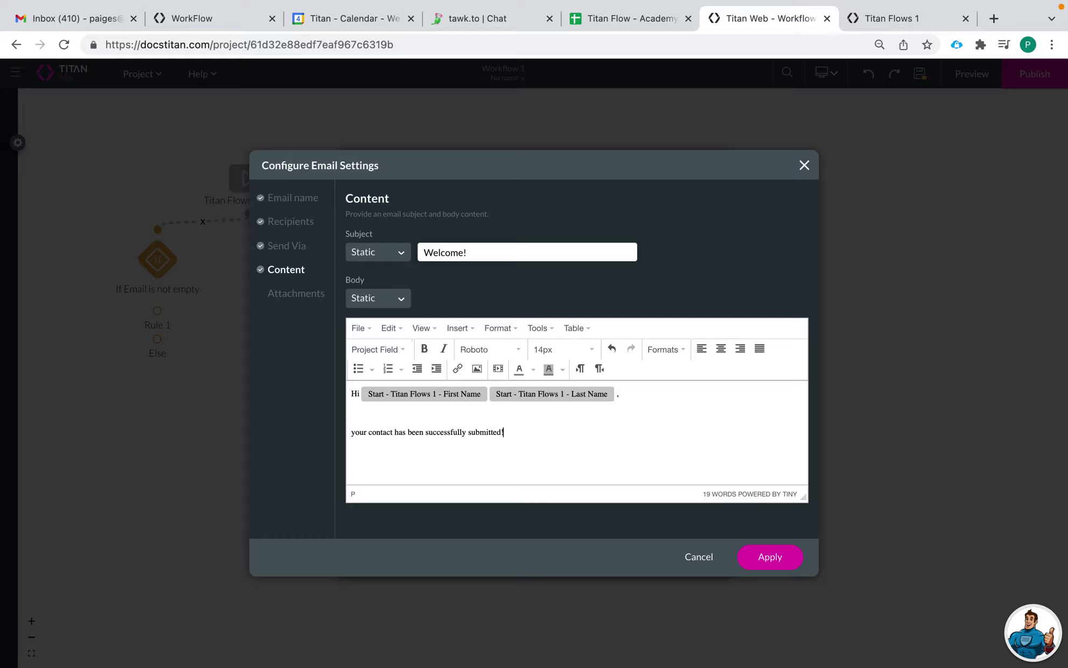
text(Thank you.)
click(355, 433)
key(BackSpace)
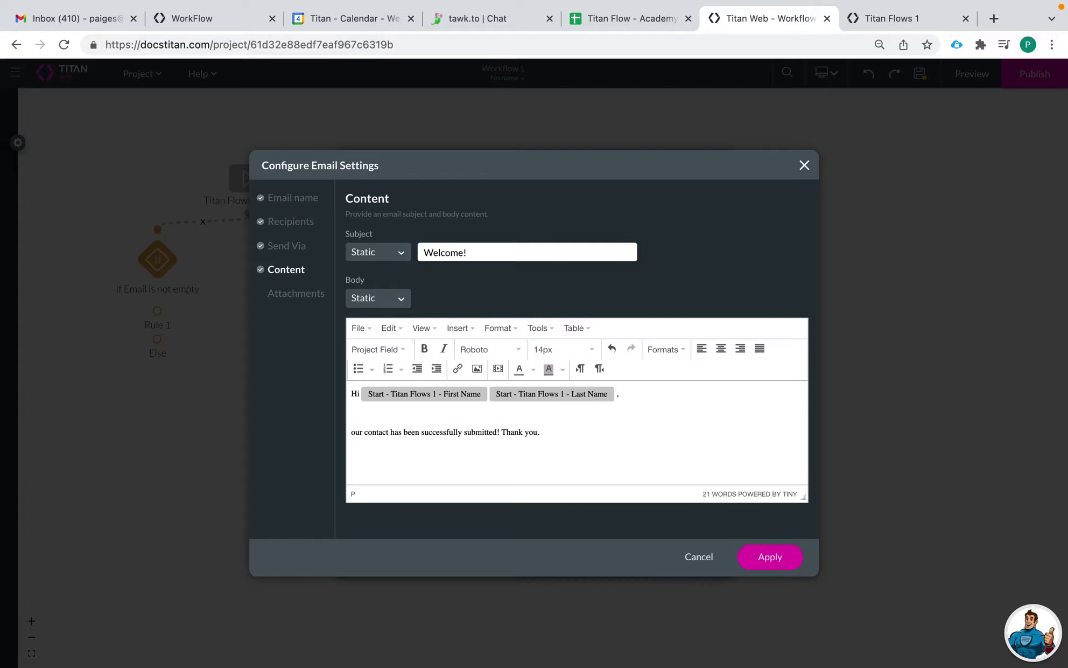
Finish the capital 'Y', save the welcome email and return to the flow
text(Y)
click(775, 560)
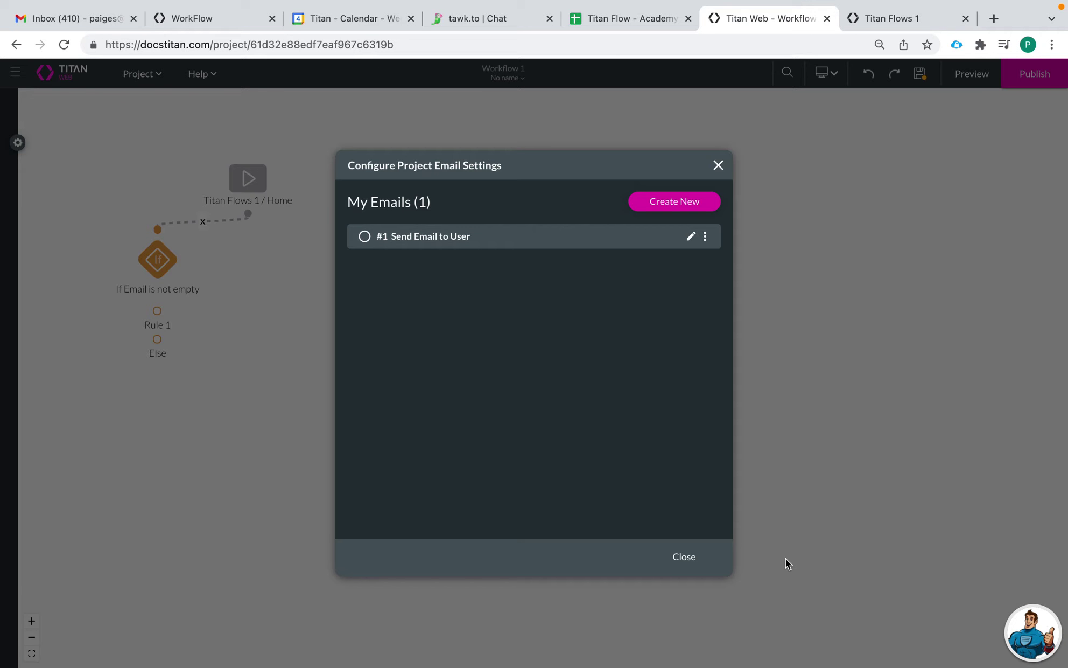
click(401, 241)
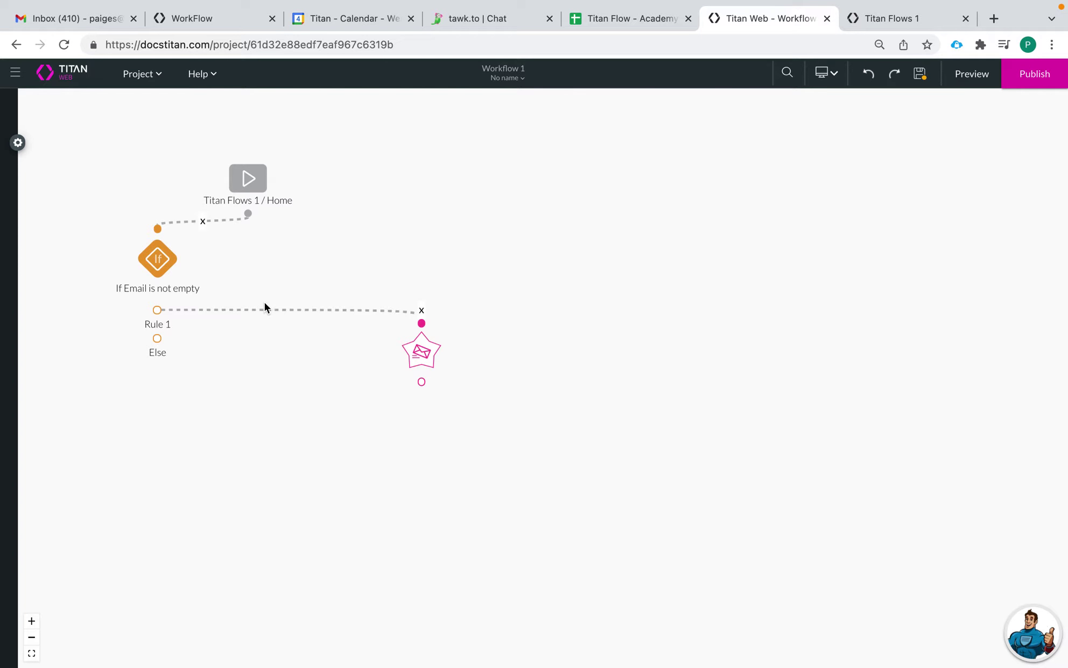
Arrange the If node and email action beneath the start, then select the Rule 1 connector
drag(160, 258, 254, 288)
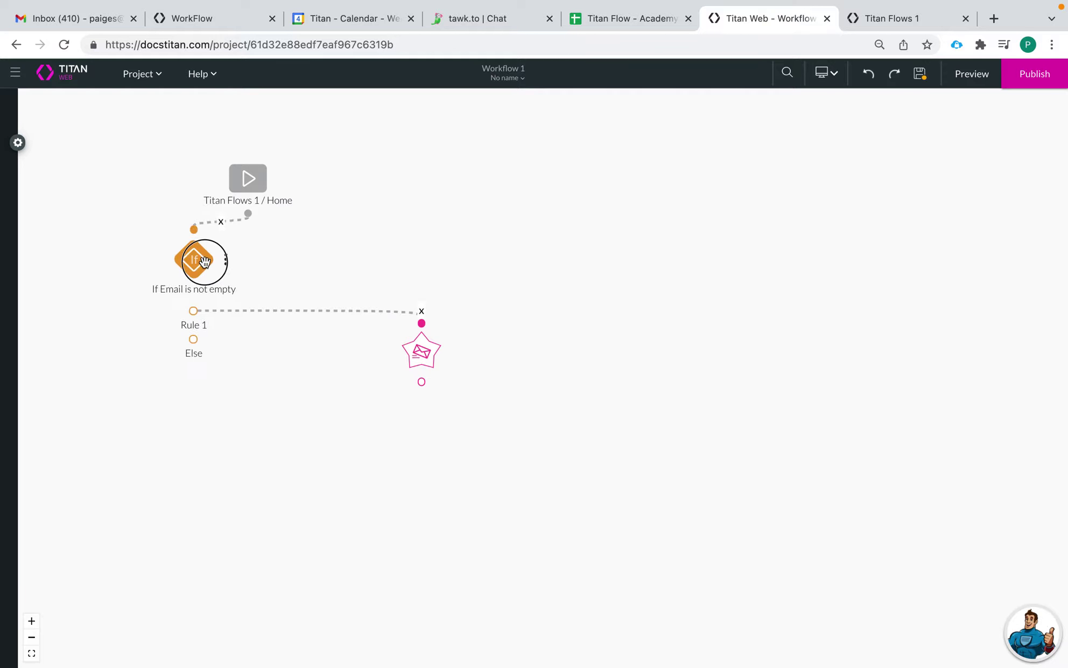
mouse_move(421, 351)
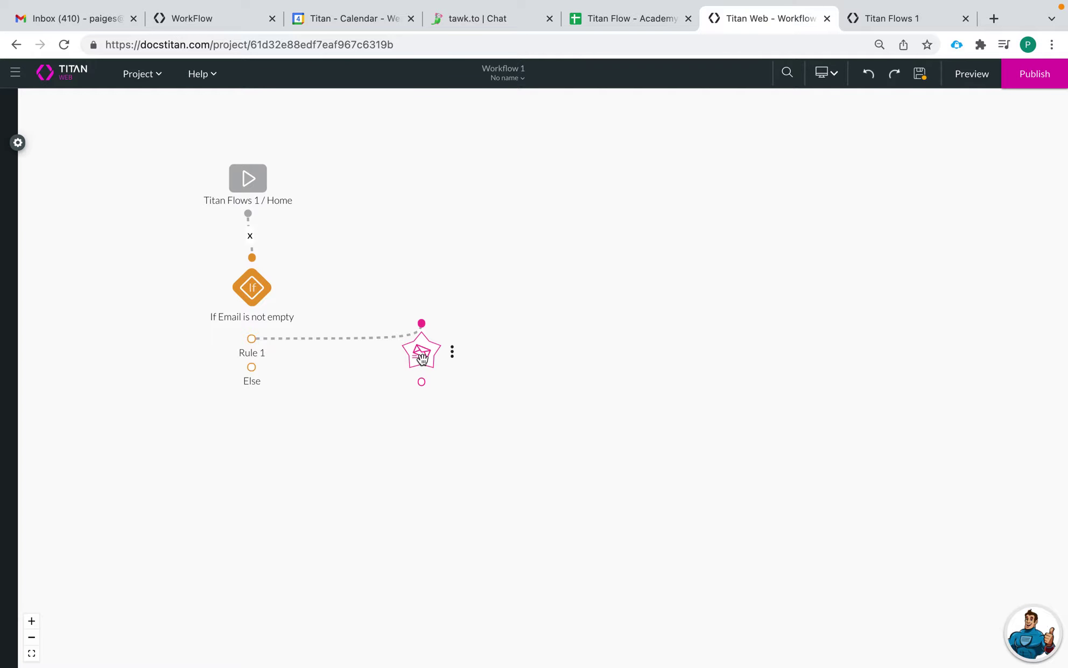
drag(422, 352, 430, 374)
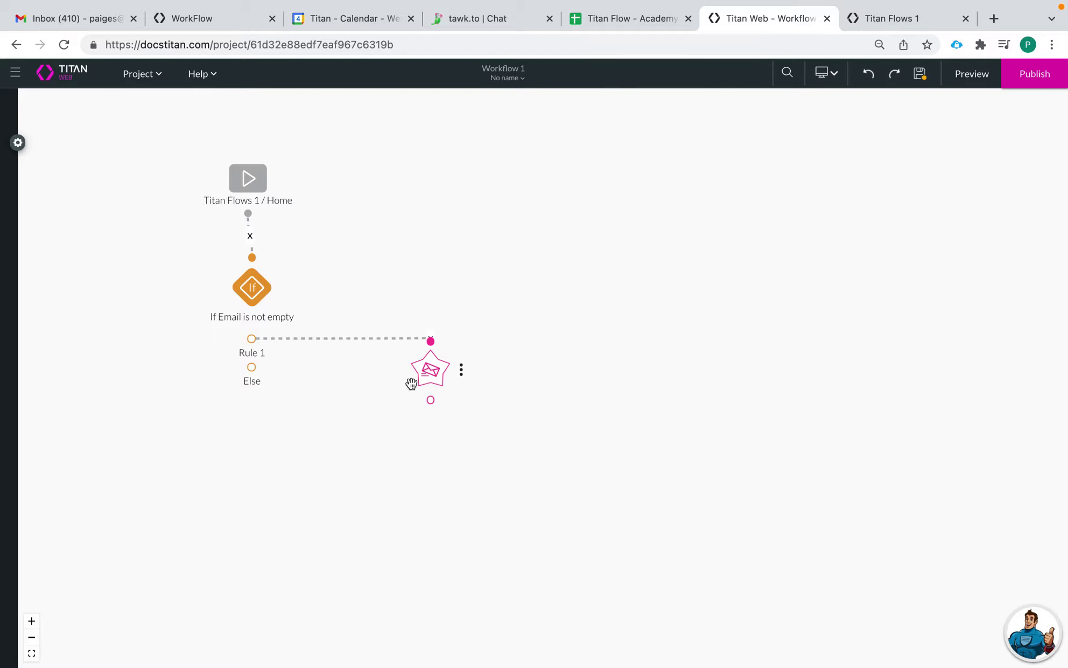
click(270, 367)
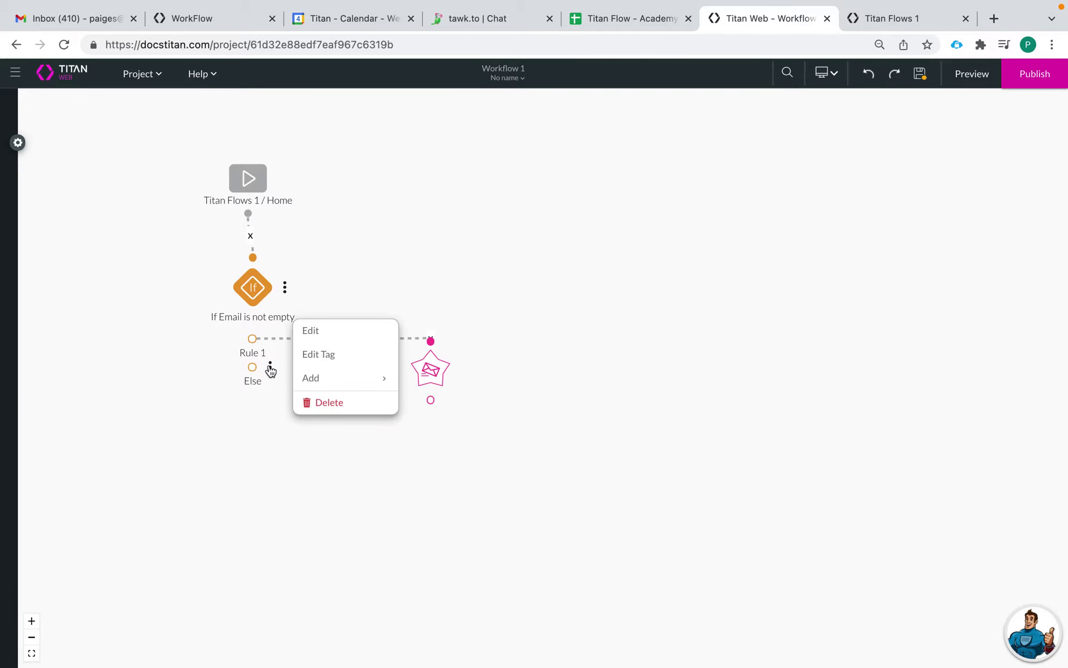
mouse_move(342, 378)
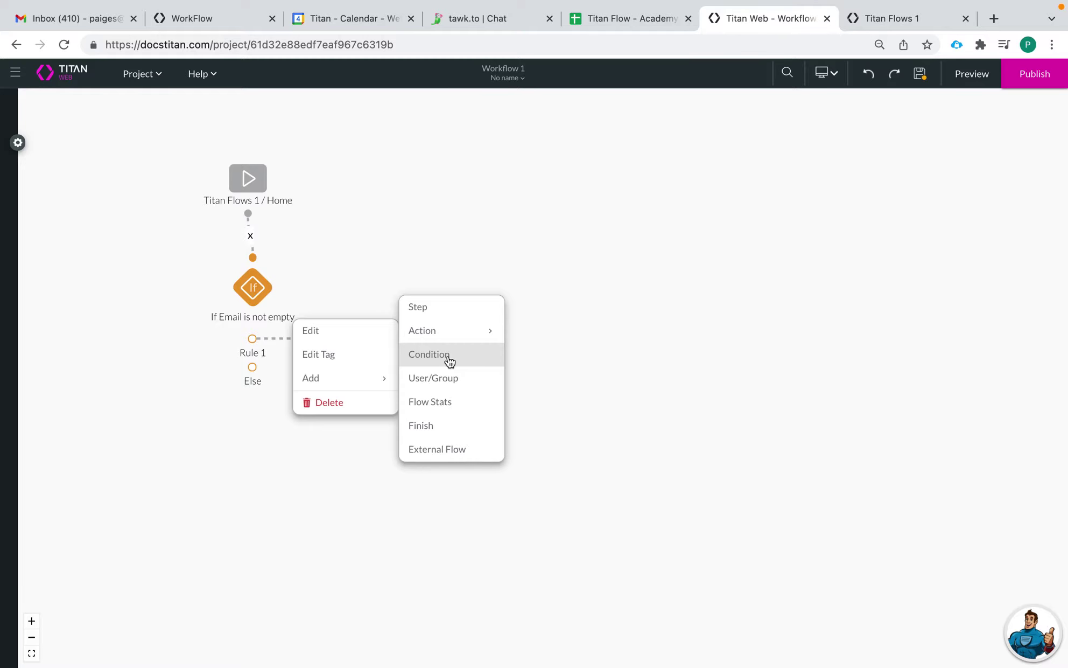
Add another Send Email action and name its new configuration 'Missing Email'
mouse_move(434, 331)
click(550, 317)
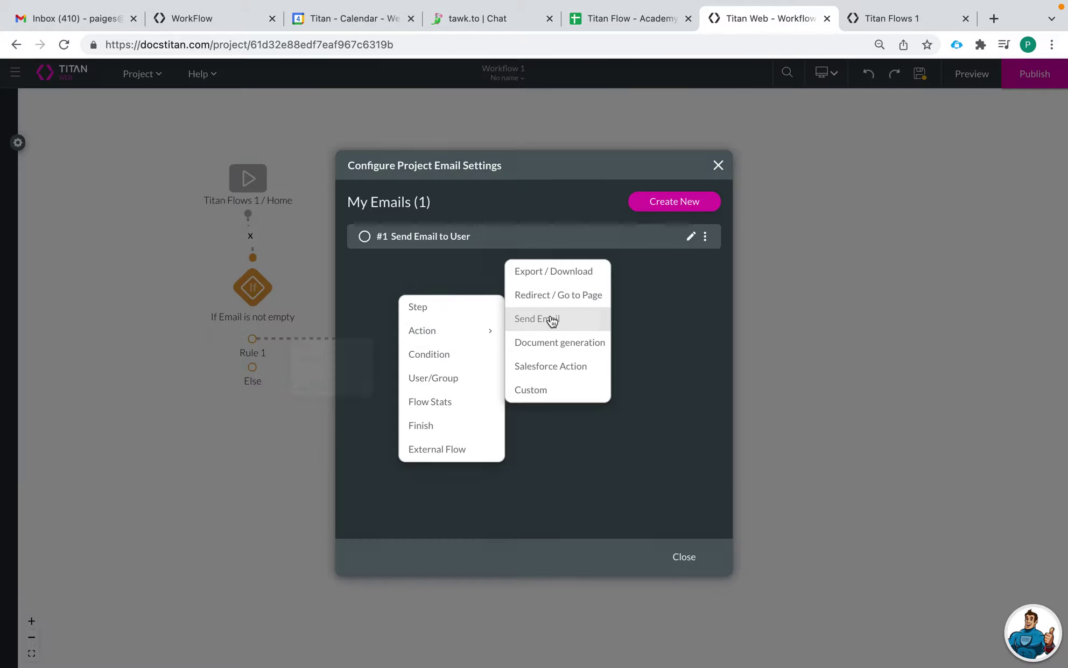
click(711, 209)
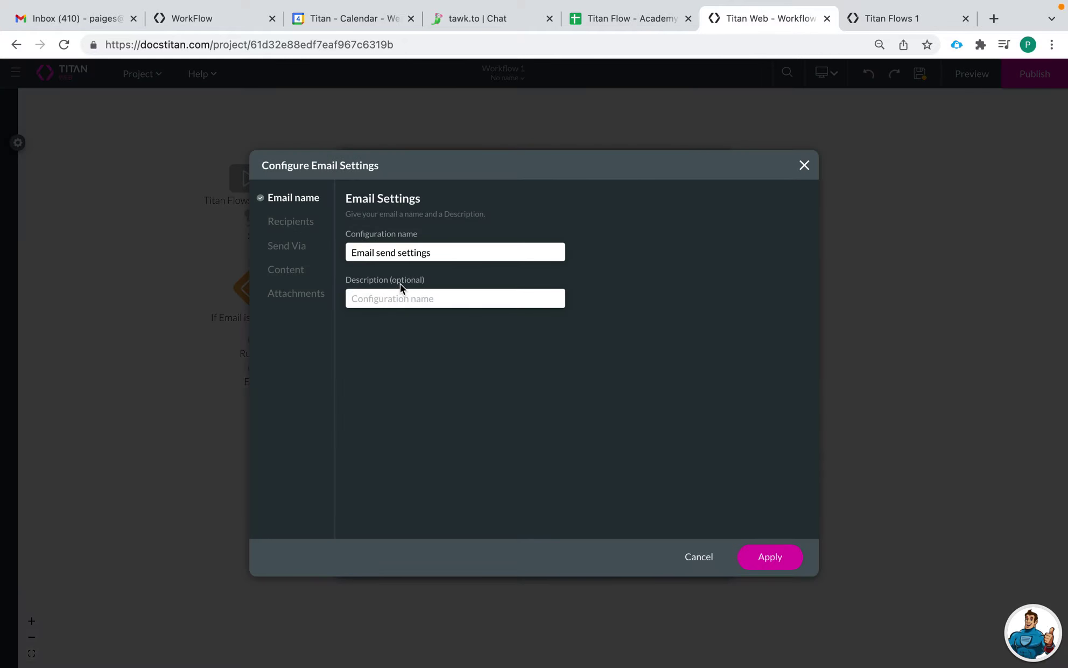
drag(451, 250, 287, 250)
click(433, 253)
key(BackSpace)
key(BackSpace)
key(BackSpace)
key(BackSpace)
key(BackSpace)
key(BackSpace)
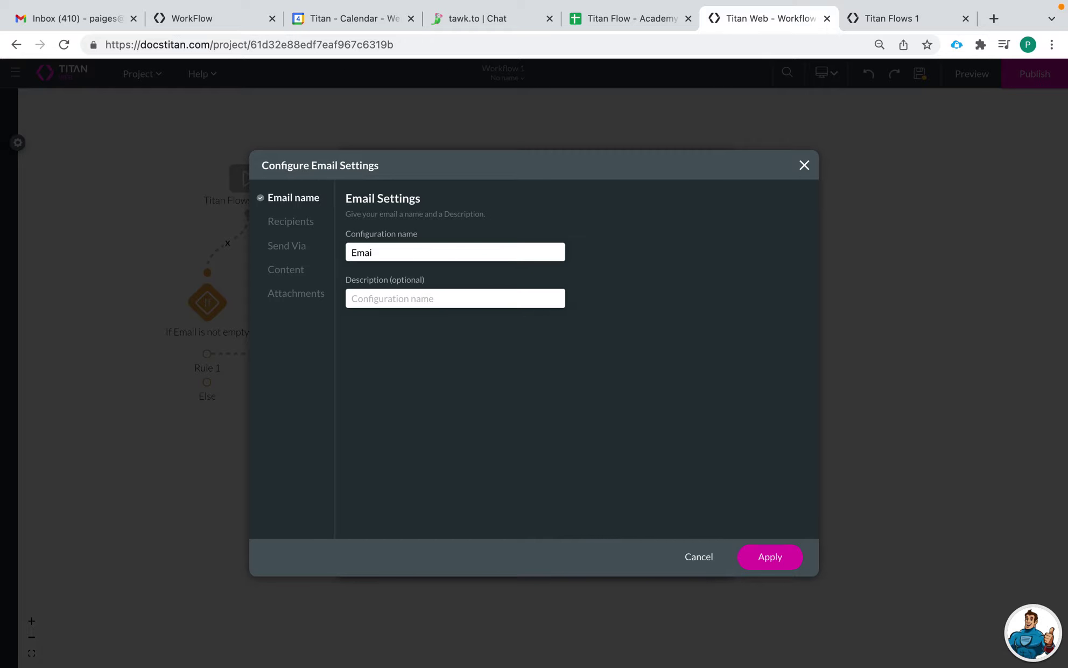
key(BackSpace)
key(BackSpace)
key(BackSpace)
text(Misi)
key(BackSpace)
text(si)
text(ng EM)
key(BackSpace)
key(BackSpace)
key(BackSpace)
Set the recipient to Static and enter the fixed recipient's email address
click(306, 221)
click(374, 252)
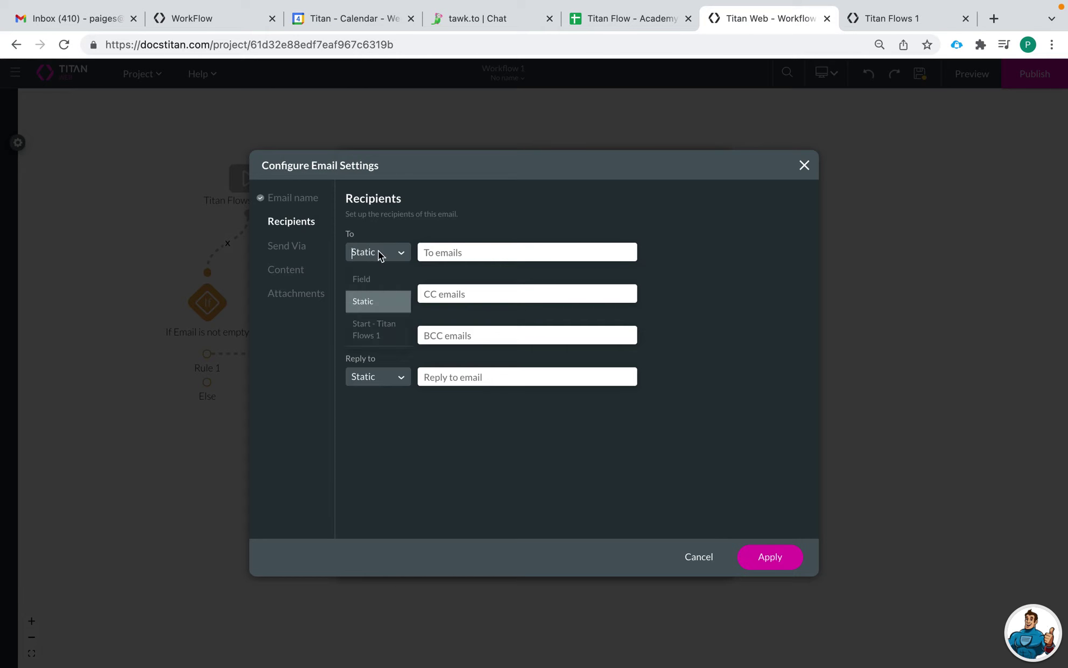
click(370, 283)
click(371, 251)
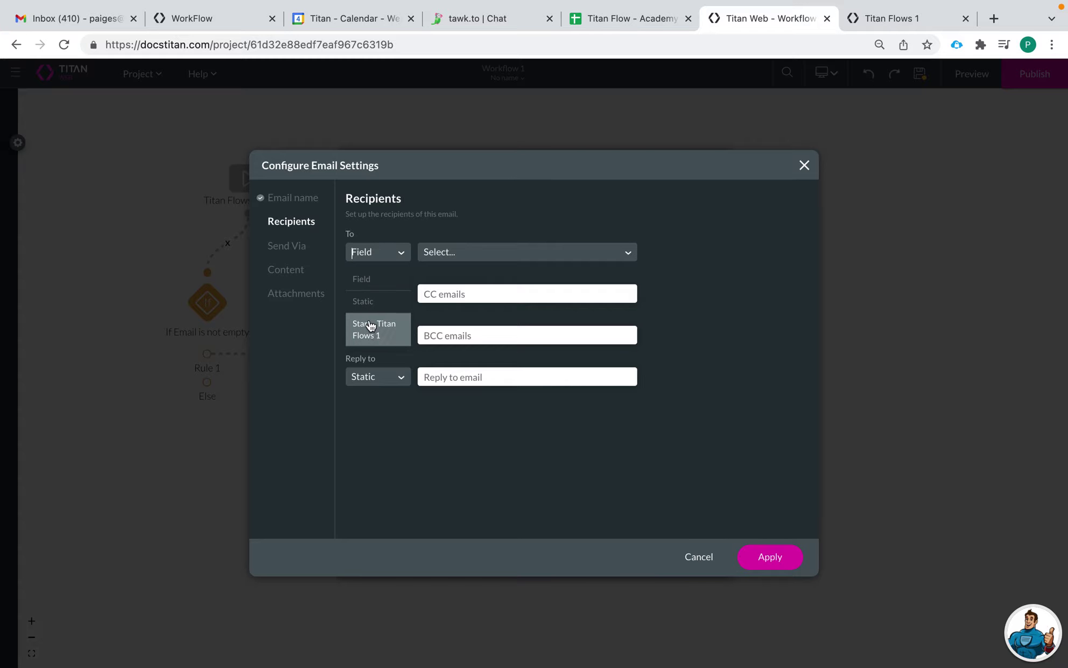
click(379, 304)
click(460, 253)
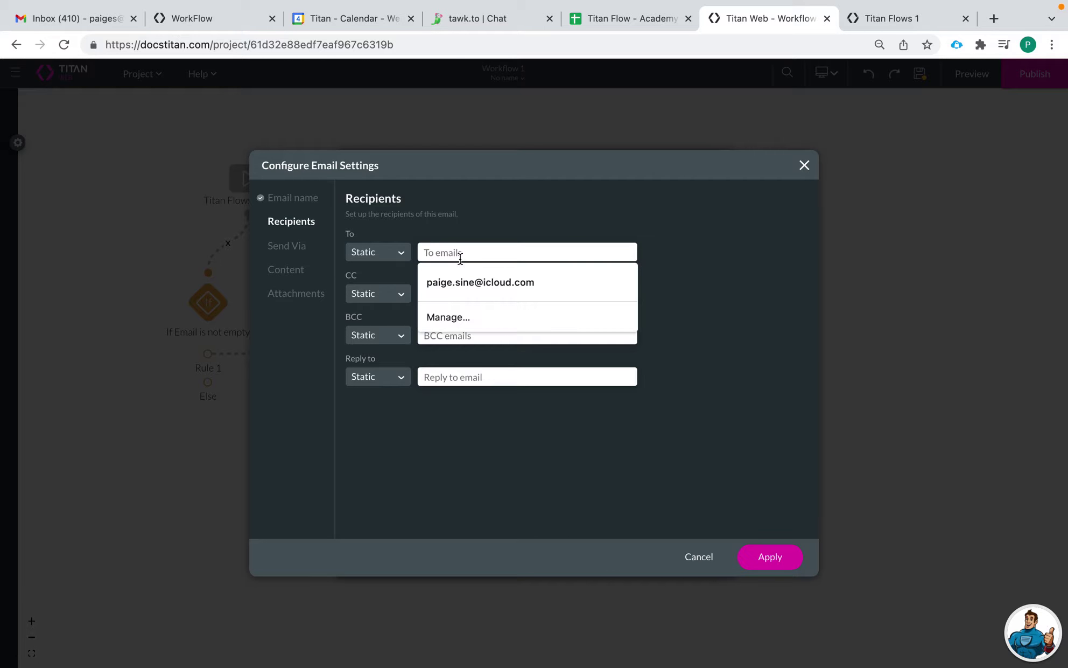
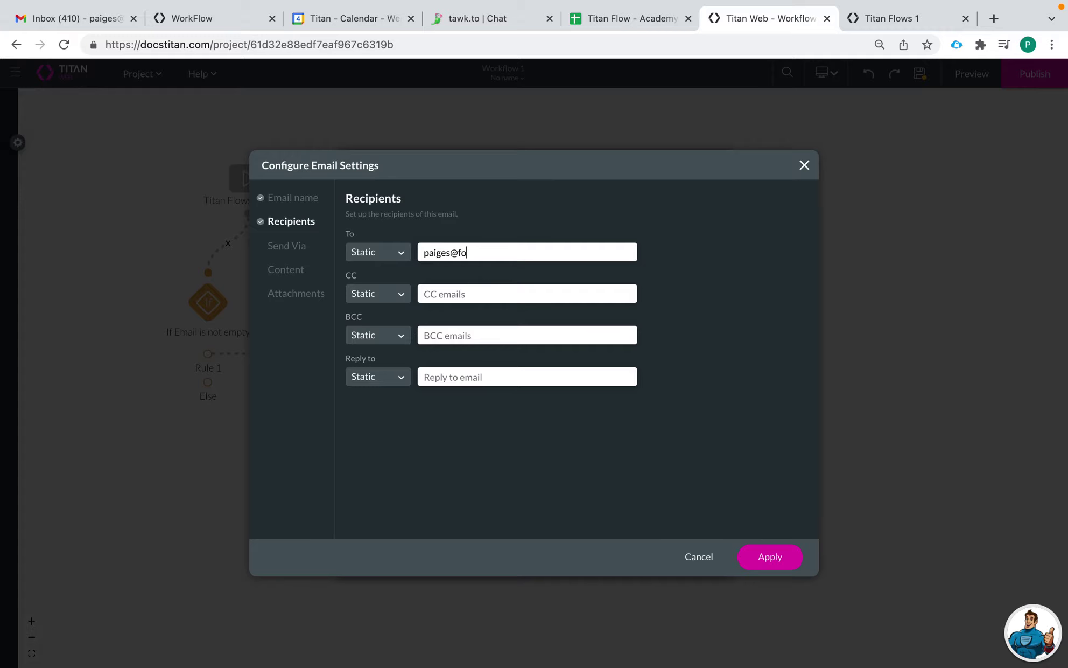
Send via Titan with From Name 'Titan' and begin the body with 'Hi'
click(281, 250)
click(362, 263)
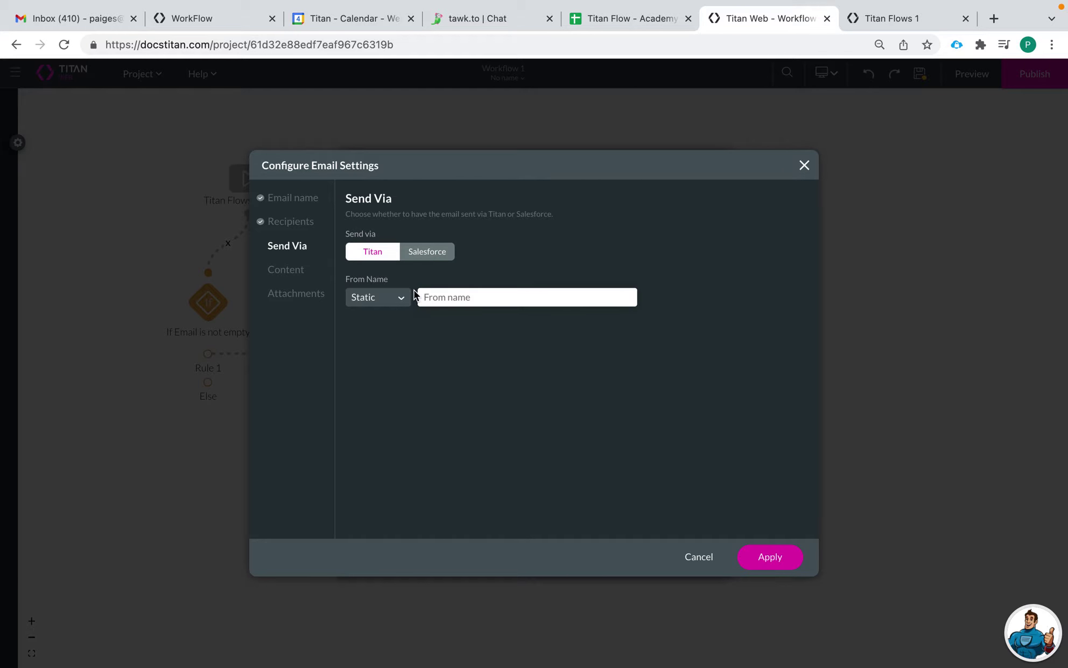
click(454, 297)
text(Titan)
click(286, 269)
text(Hi)
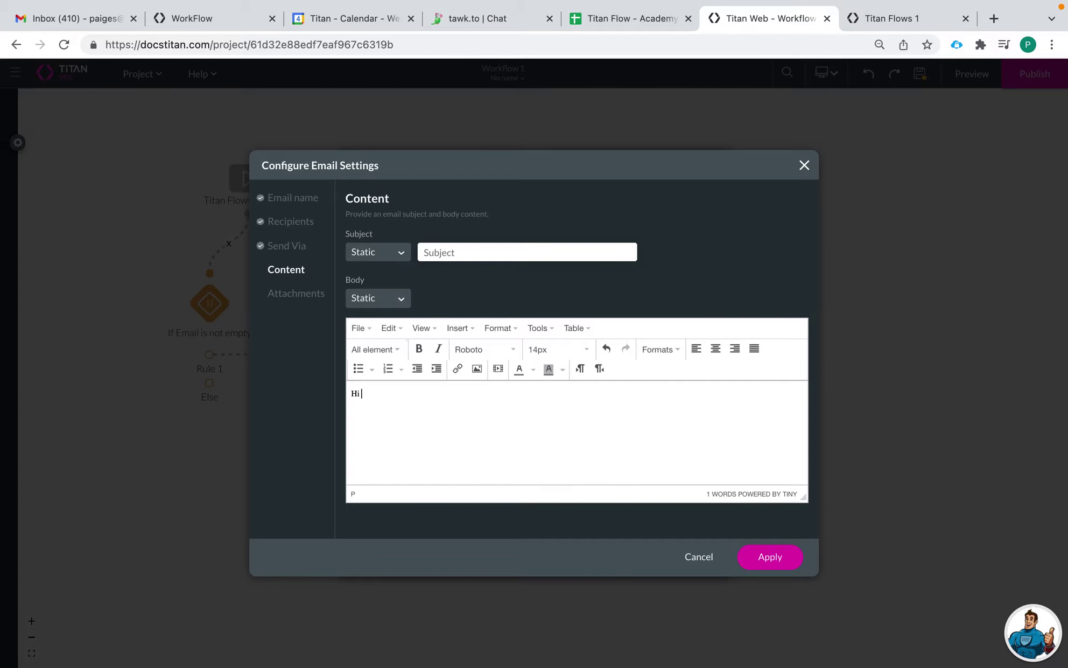
Write body text explaining a contact was created without an email
click(370, 354)
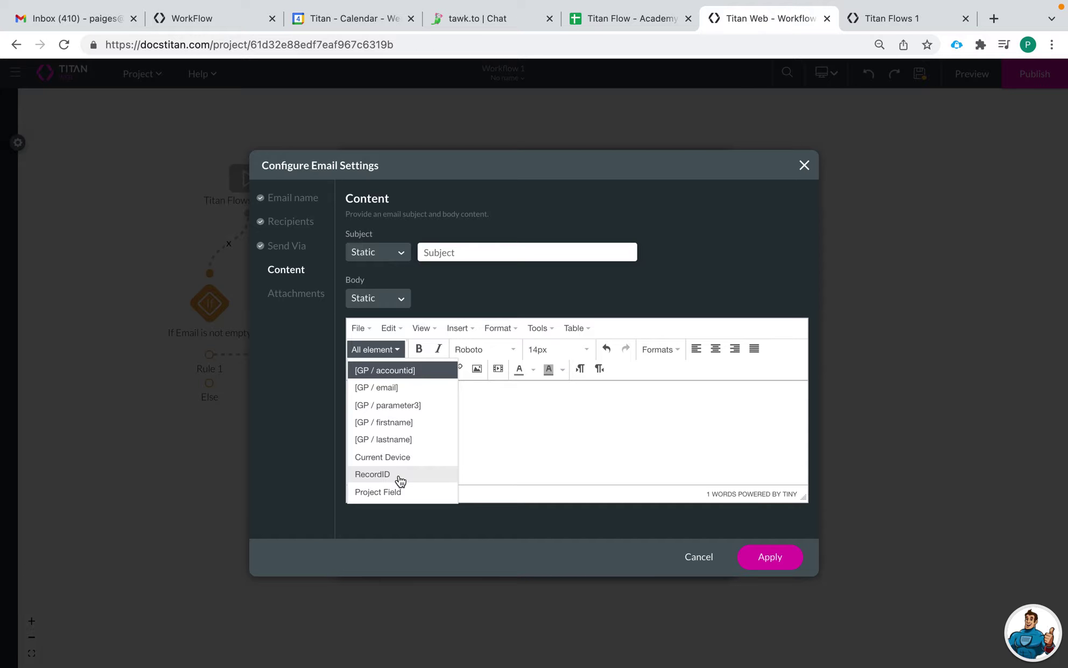
click(518, 434)
text(This contact was attempted to be)
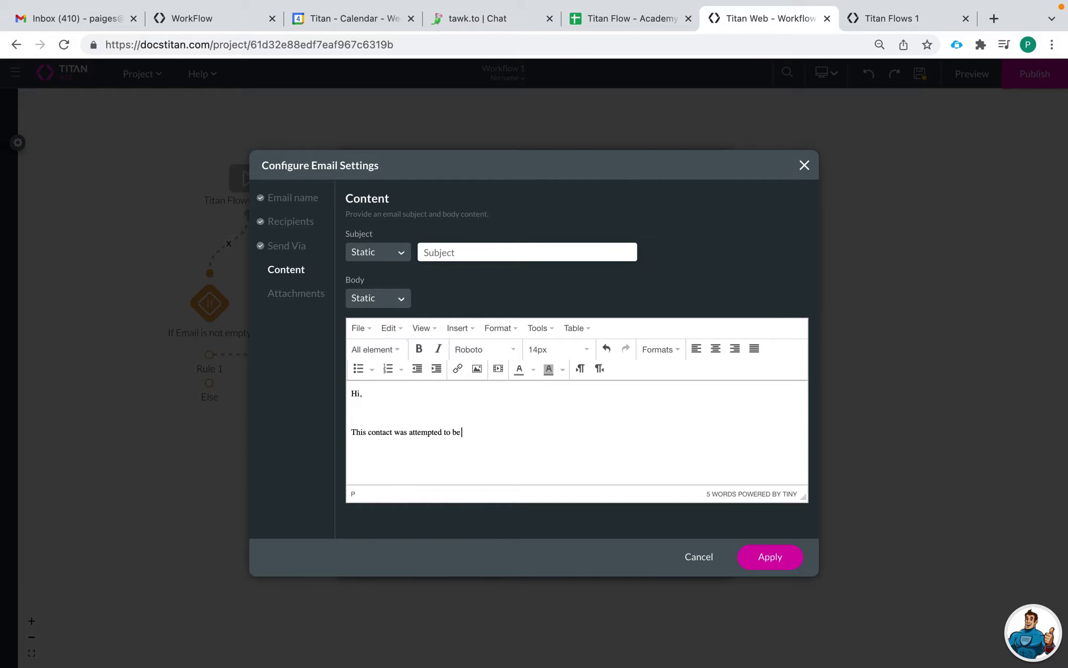
text(created but did not have an email filled.)
text(First N)
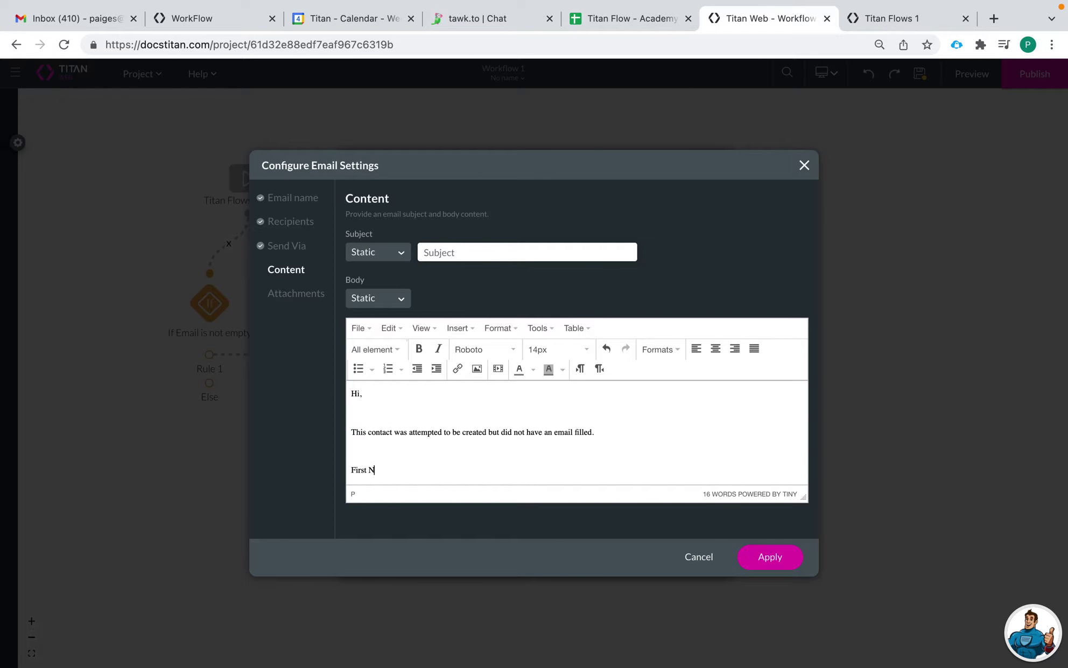
text(ame:)
Insert the Start - Titan Flows 1 First Name field, then add a 'Last Name:' label on a new line
click(370, 351)
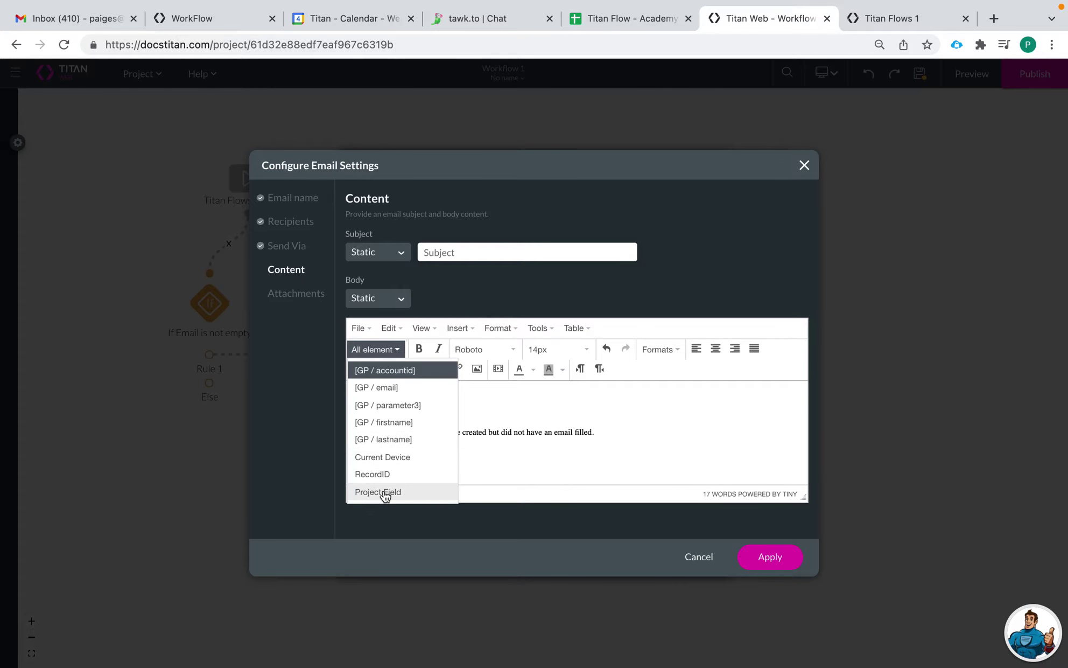
click(379, 492)
click(434, 337)
click(440, 361)
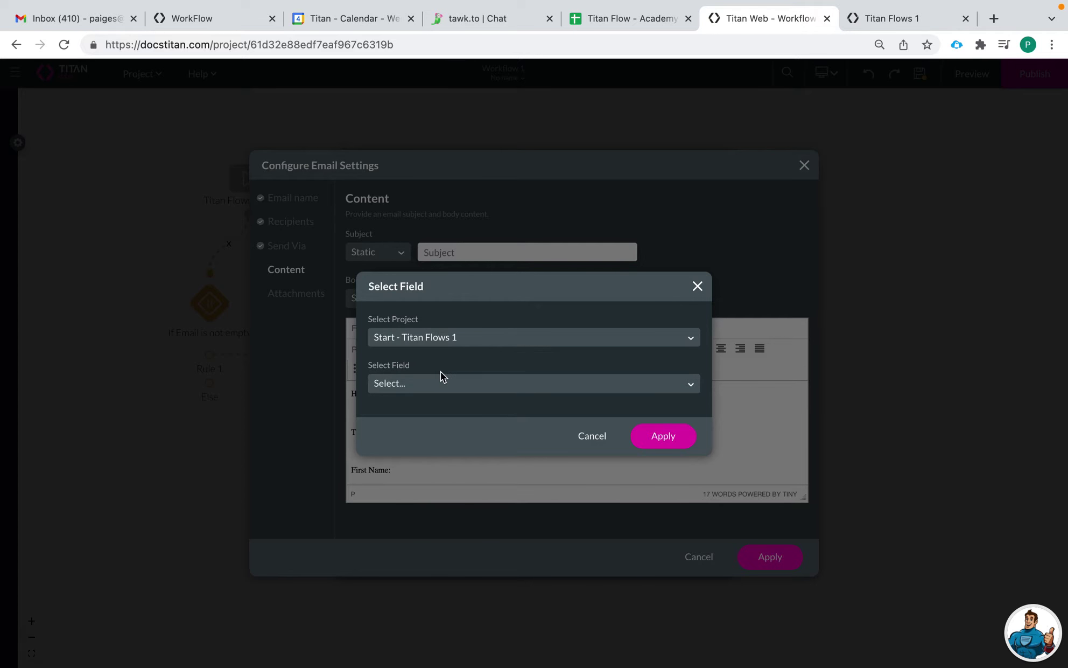
click(445, 385)
scroll(454, 525, down, 2)
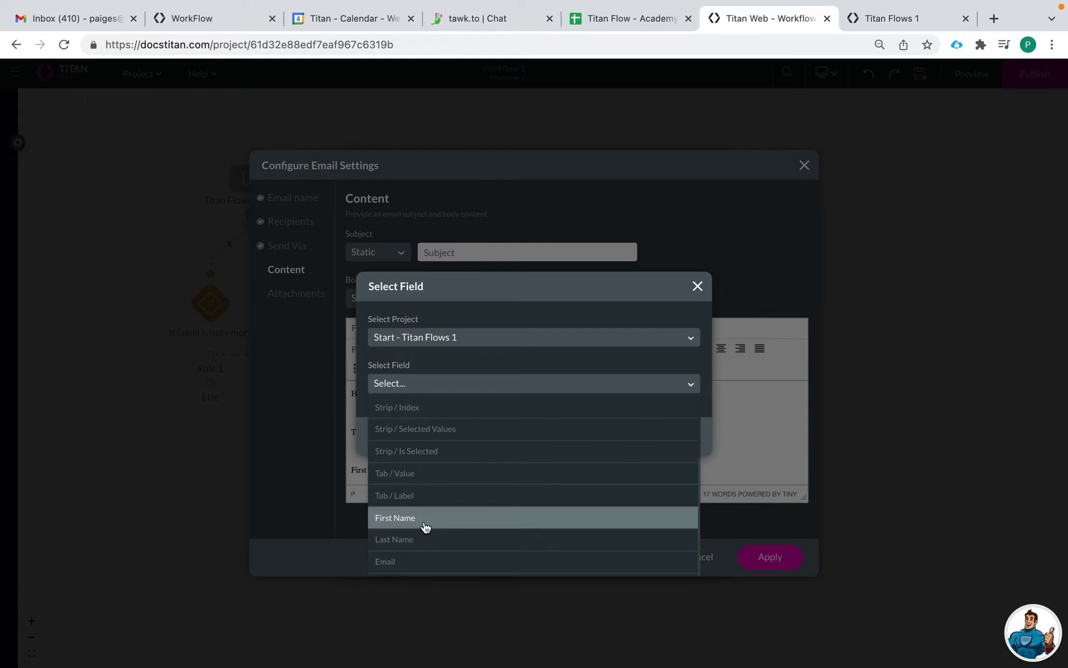
click(425, 523)
click(638, 435)
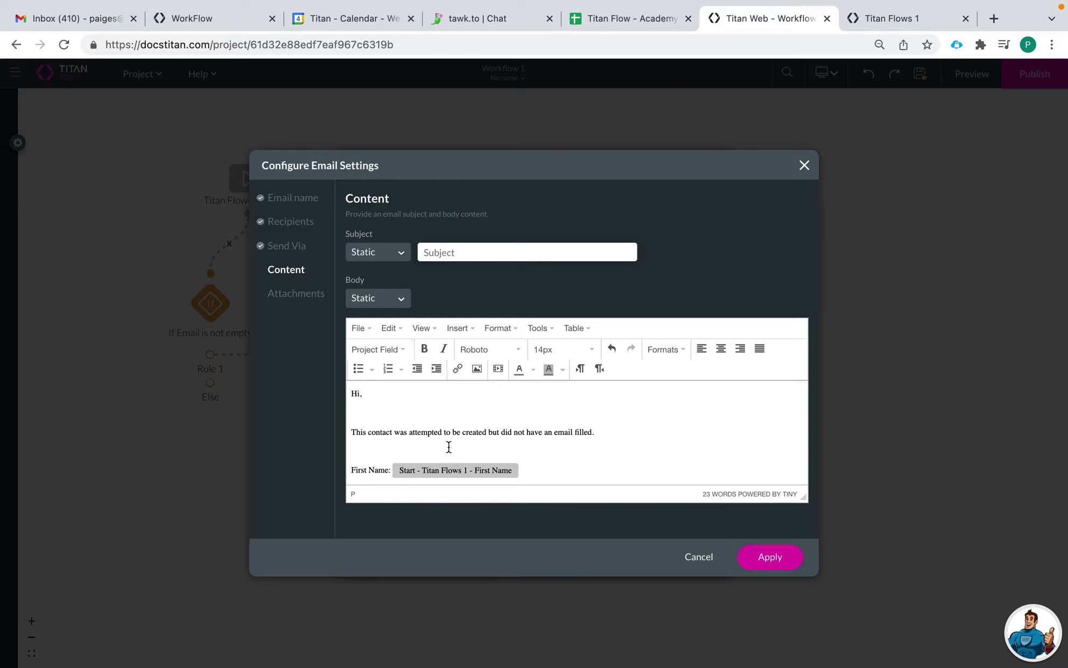
key(Return)
text(Last Name:)
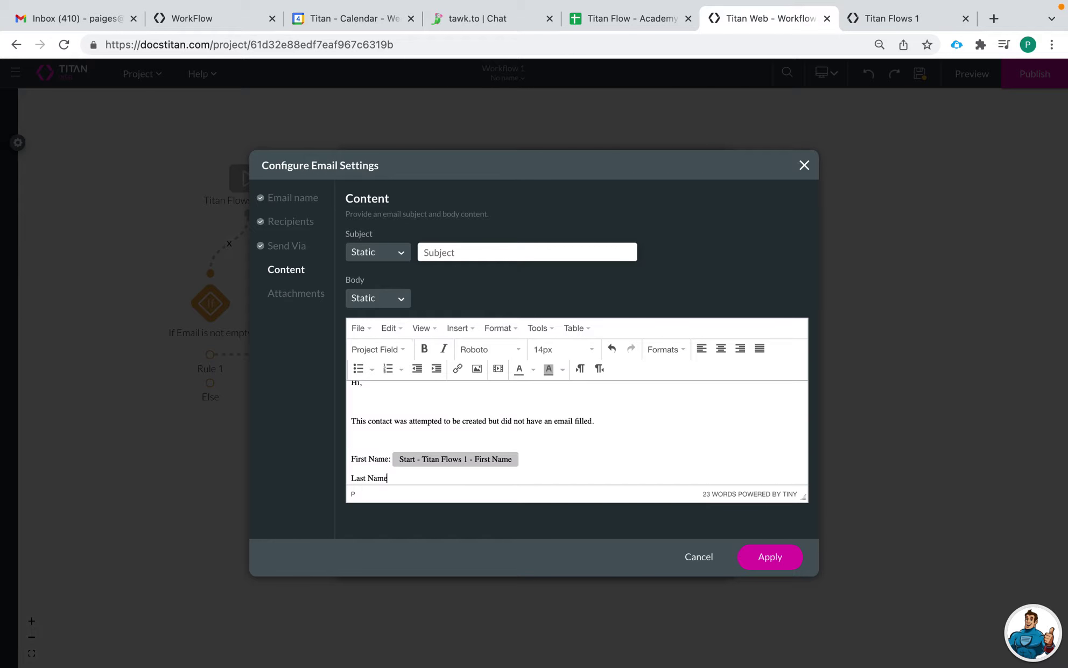
Insert the Last Name project field into the body
click(381, 350)
click(394, 492)
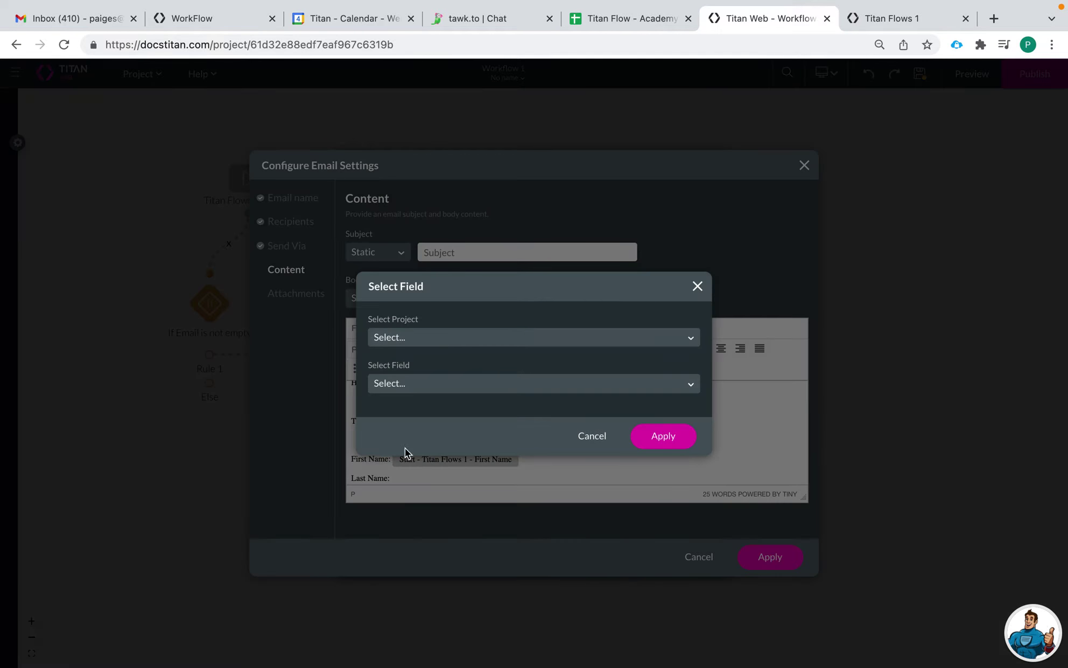
click(456, 347)
click(459, 371)
scroll(479, 525, down, 3)
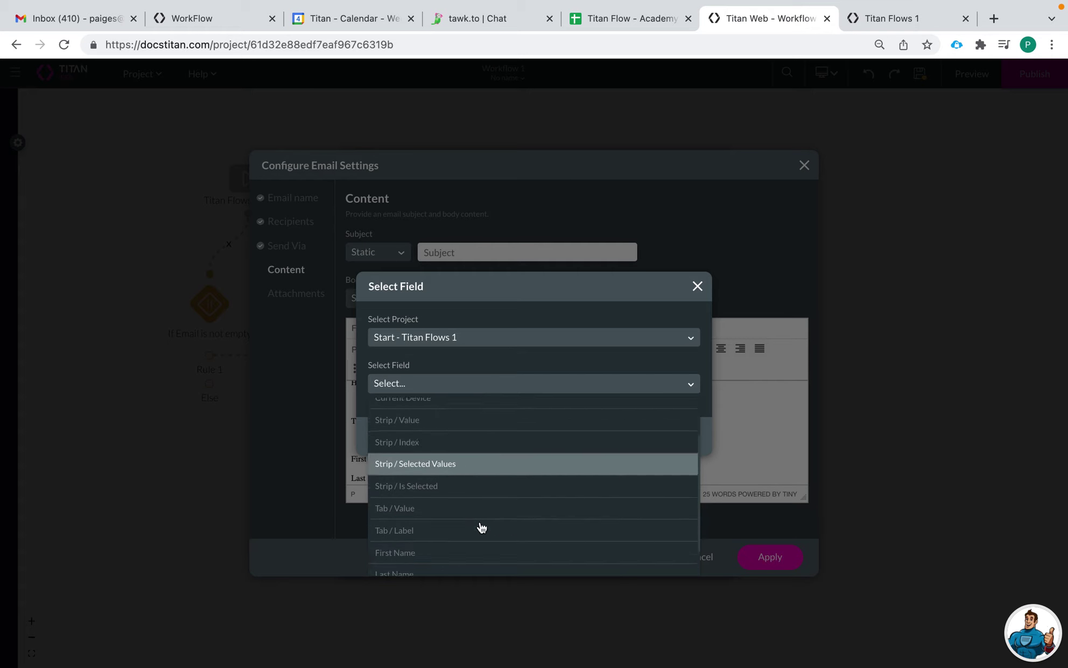
scroll(449, 532, down, 2)
click(447, 536)
click(656, 436)
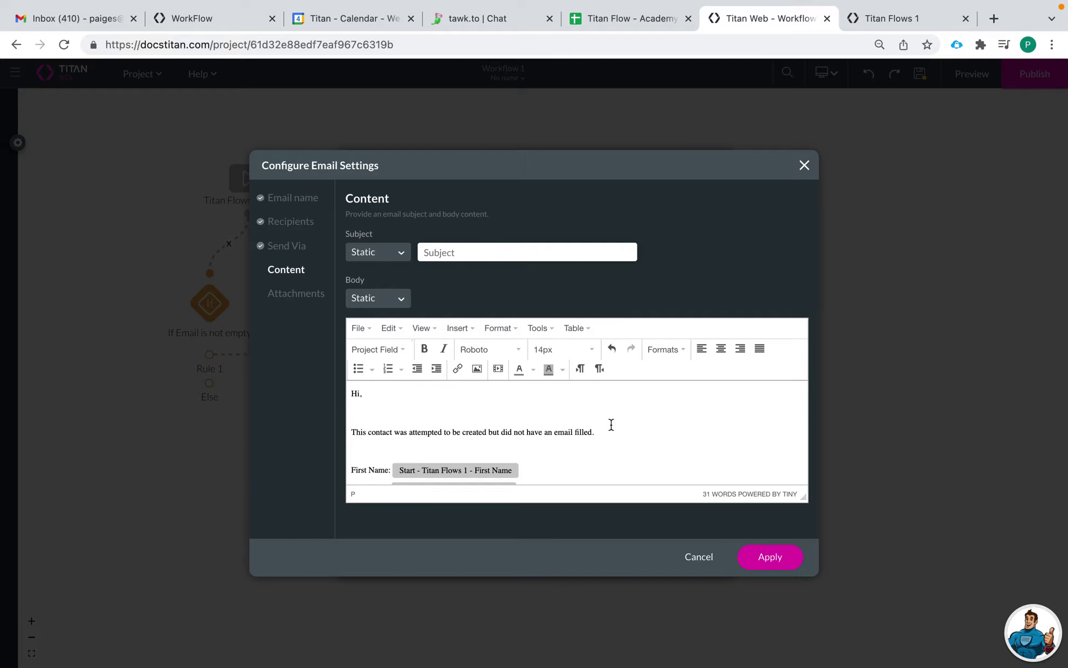
Enter the subject 'User Missing Email' and save the Missing Email message
click(450, 245)
text(N)
key(BackSpace)
text(Us)
text(Missung)
key(BackSpace)
key(BackSpace)
key(BackSpace)
text(ng Email)
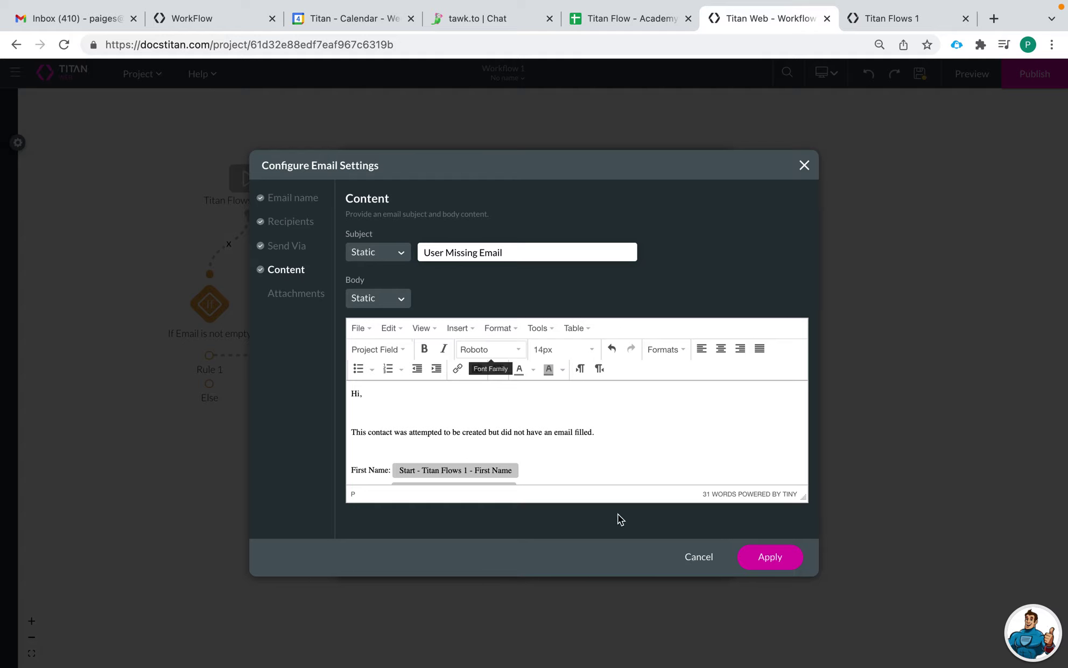
click(776, 559)
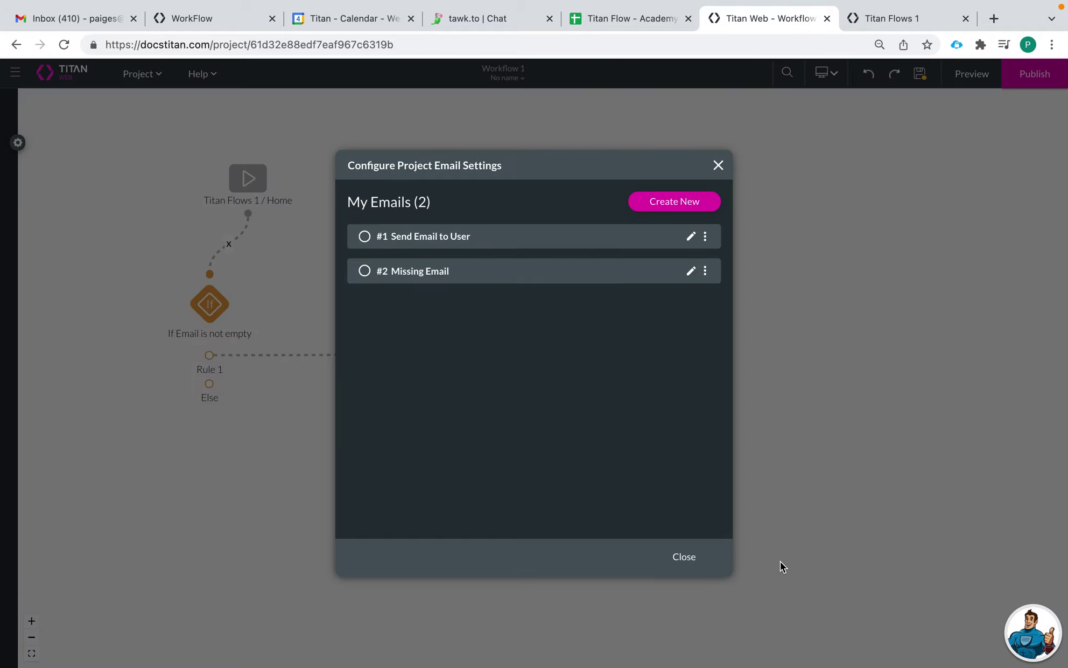
Tag the upper email step 'Send Welcome Email to User'
click(408, 279)
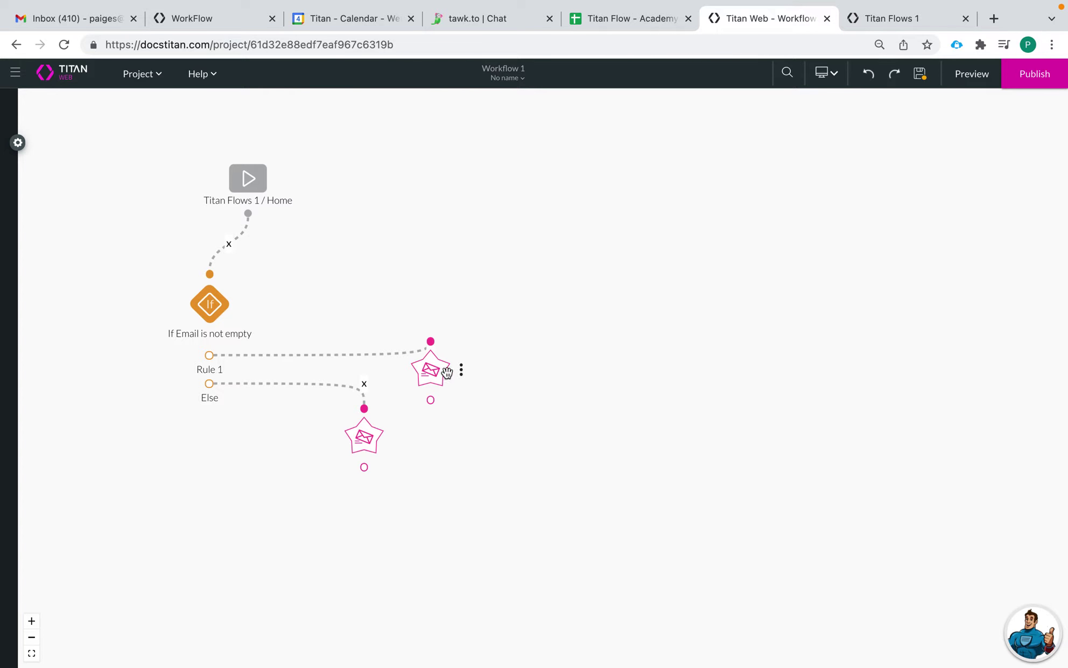
click(462, 370)
click(517, 358)
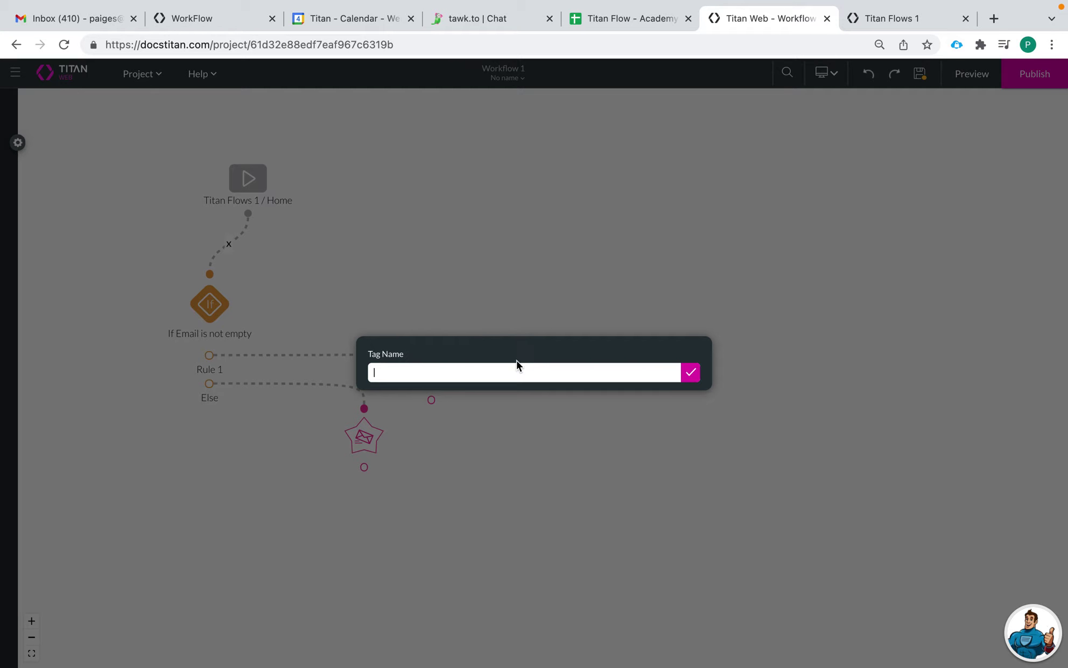
text(Sen)
text(d)
key(BackSpace)
text(Welcome Email to User)
click(690, 371)
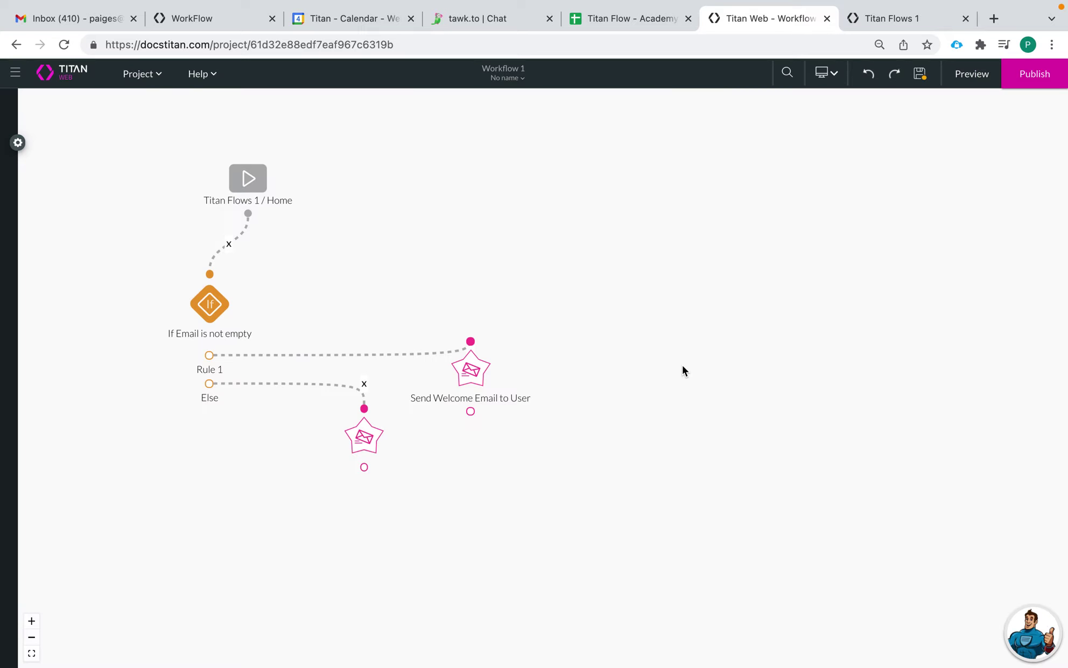
Tag the Else-branch error email with its send-error name, then arrange it and the If node neatly
click(395, 442)
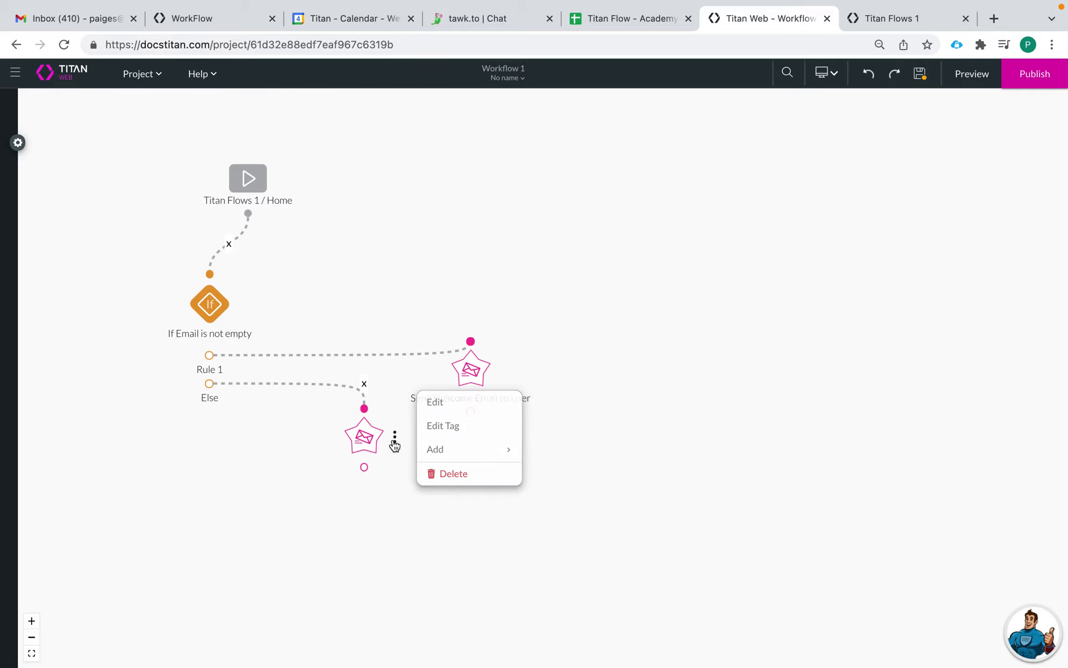
click(446, 435)
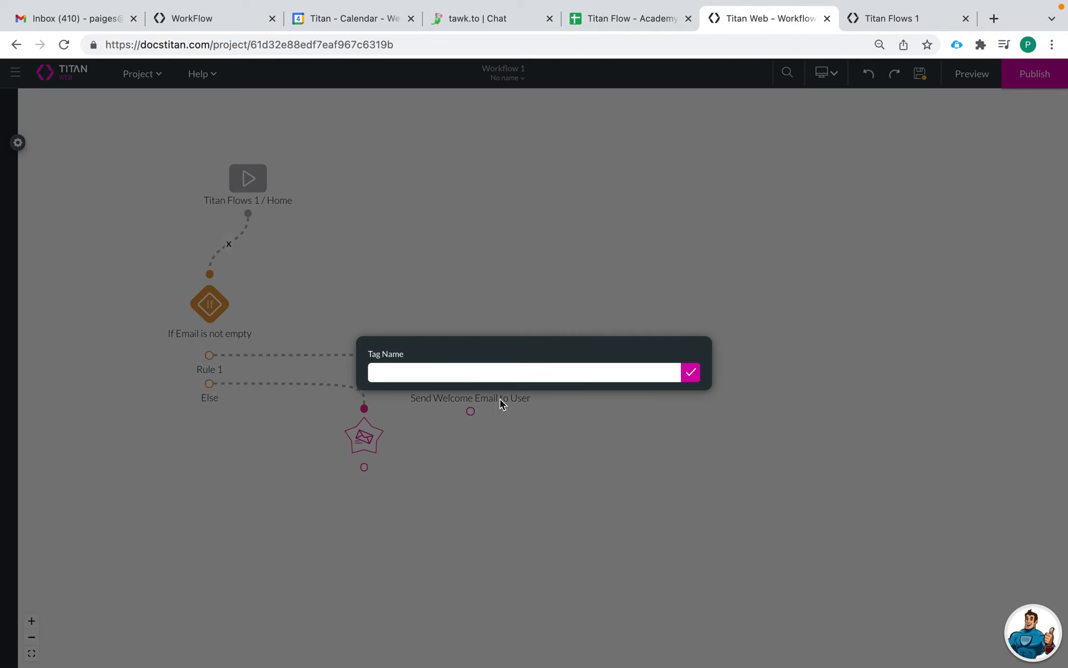
text(Ser)
click(691, 373)
drag(396, 437, 306, 439)
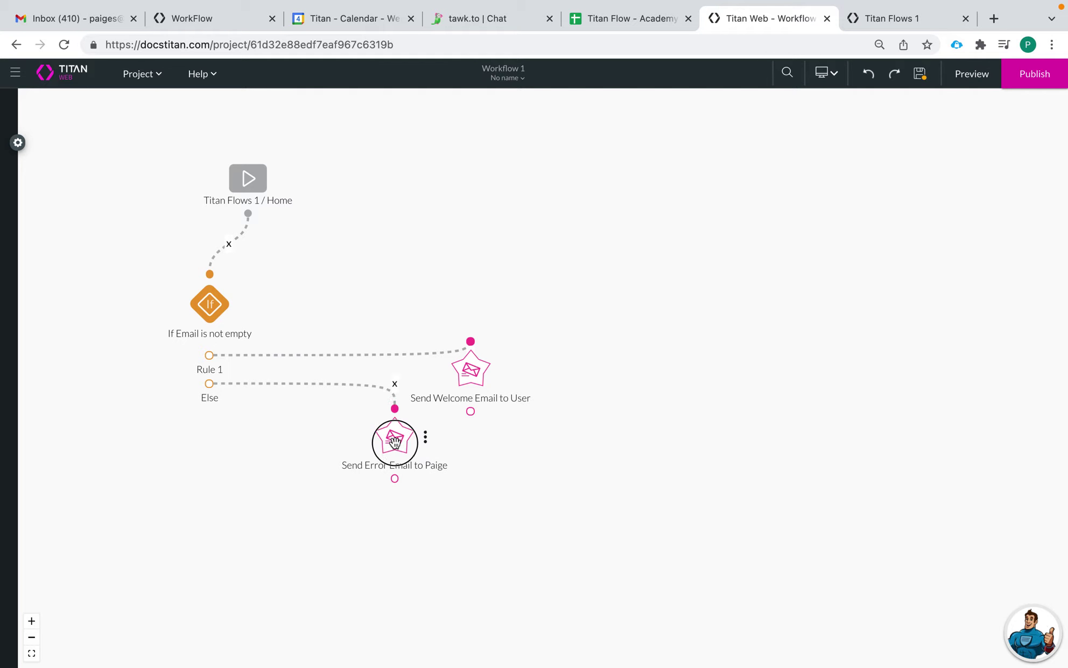
drag(216, 298, 254, 299)
Publish Workflow 1, dismiss the Workflow Published dialog, and return to the Titan Flows 1 editor
click(857, 26)
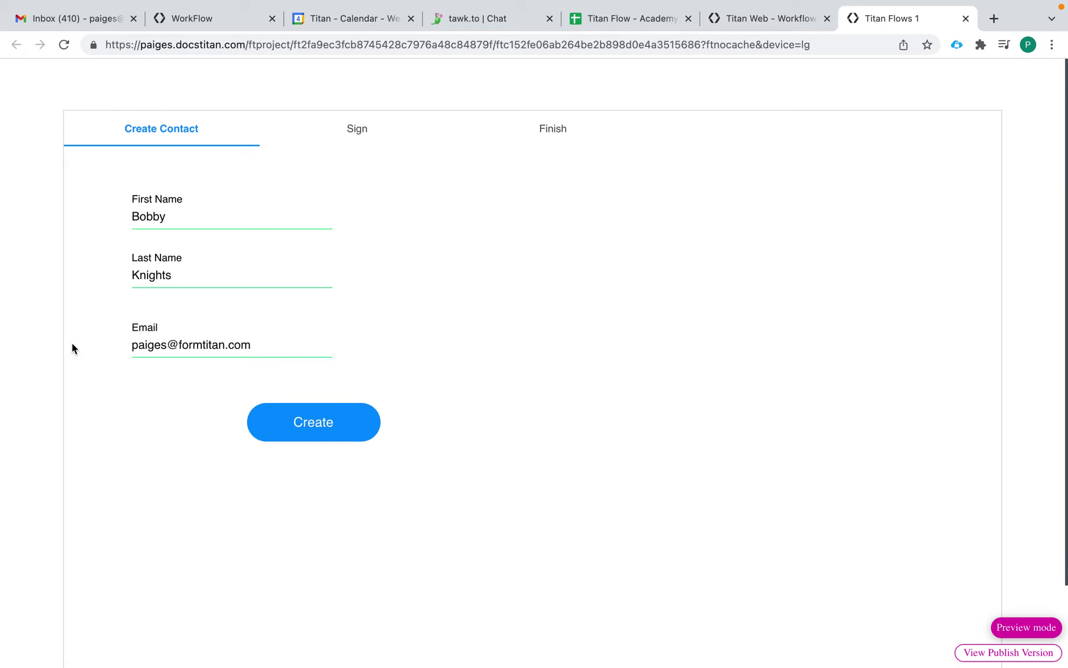
click(747, 25)
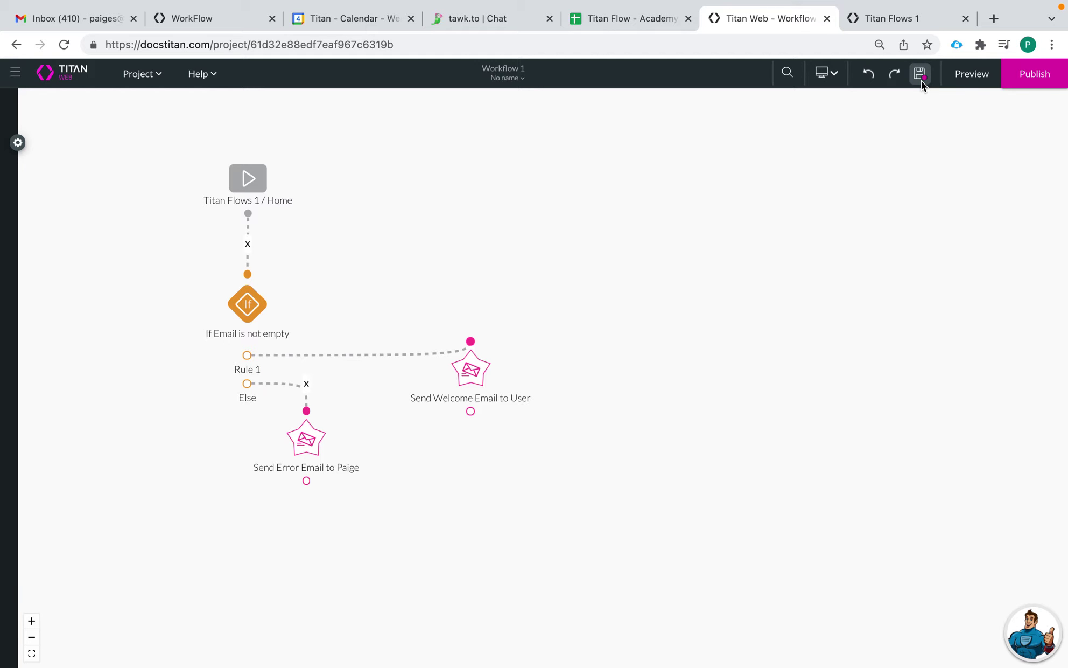
click(1030, 77)
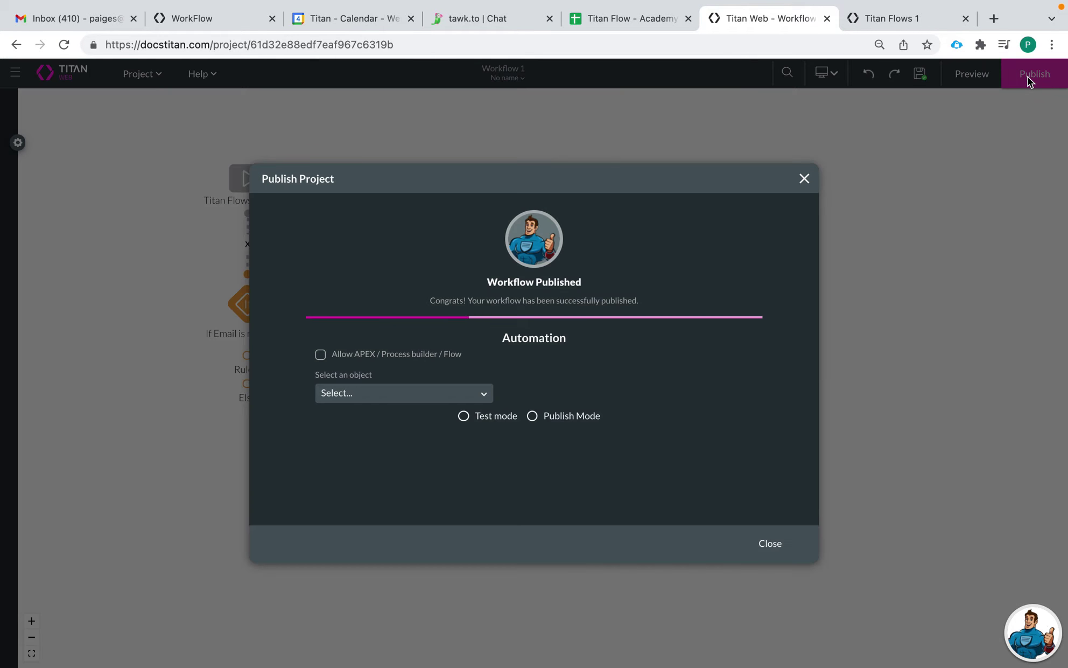
click(804, 179)
click(883, 18)
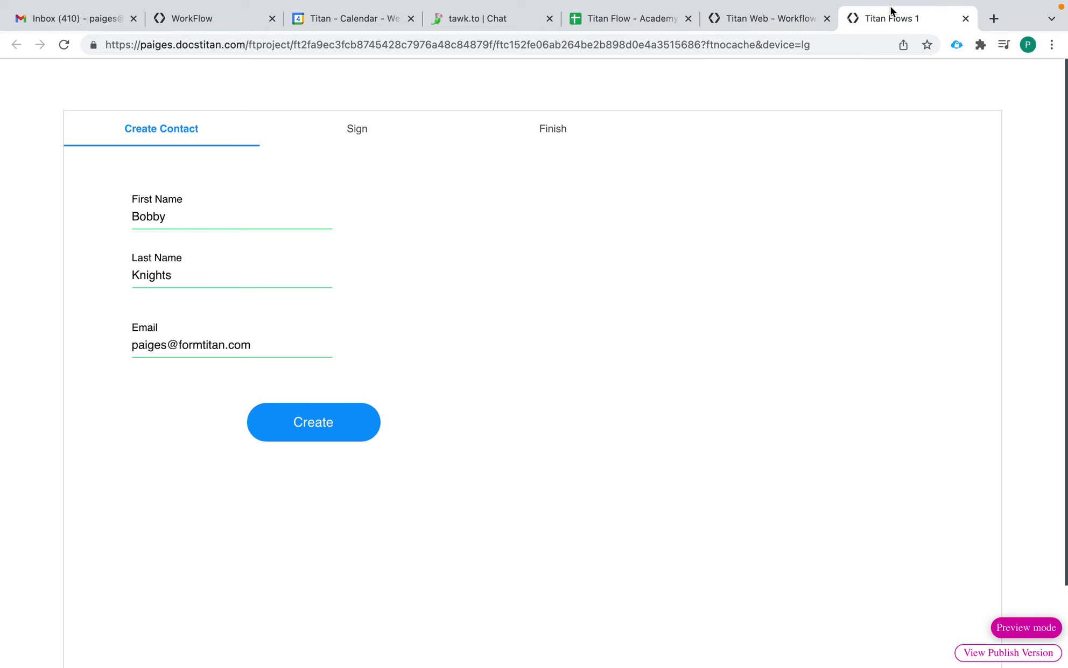
click(765, 18)
Verify the Create button's On Click Action is Send to Workflow 1, then open a fresh Create Contact form
click(63, 76)
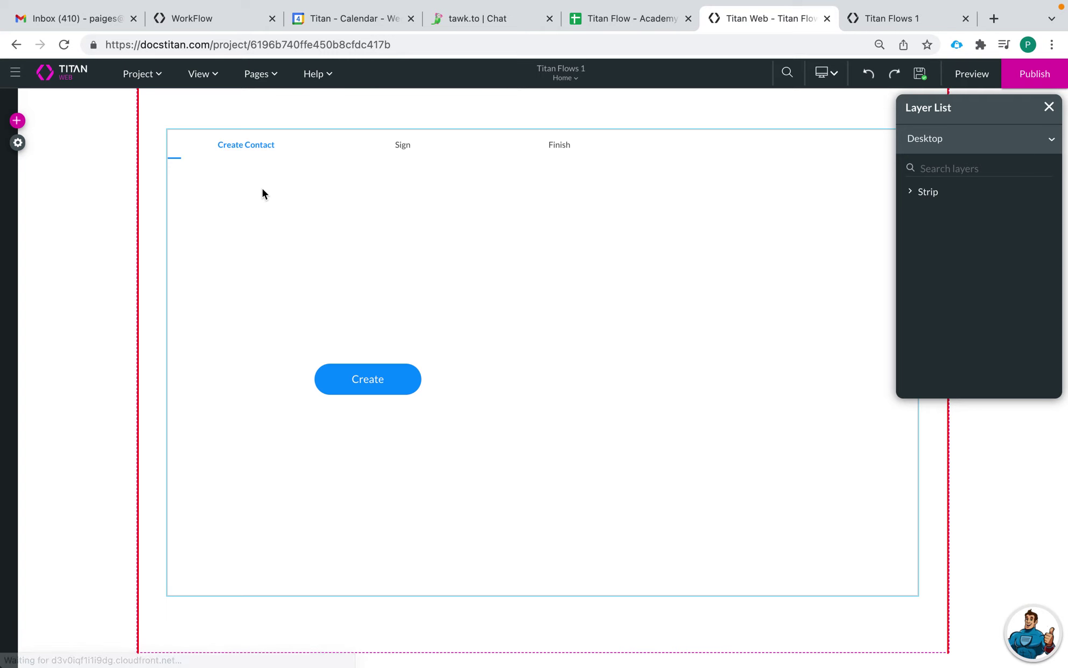
click(392, 388)
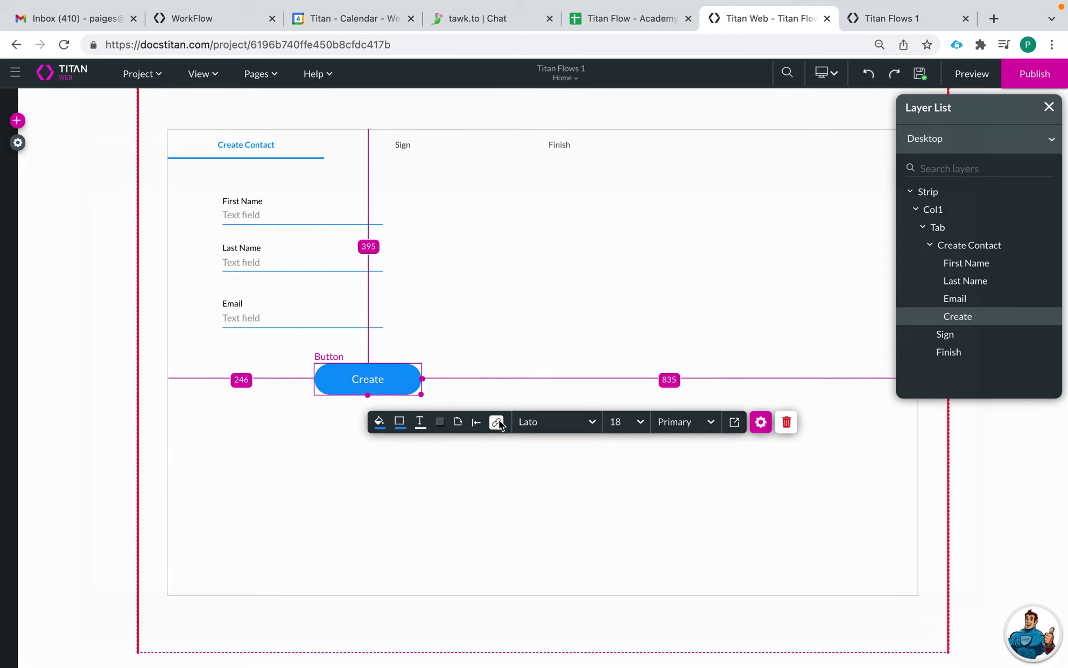
click(497, 423)
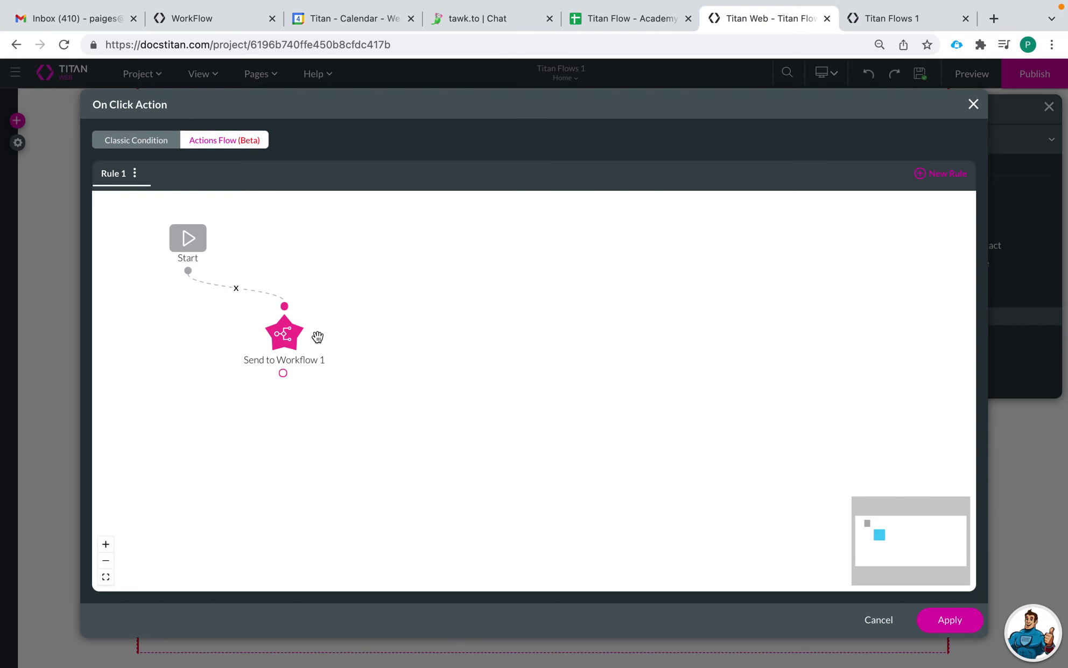
click(950, 620)
click(965, 19)
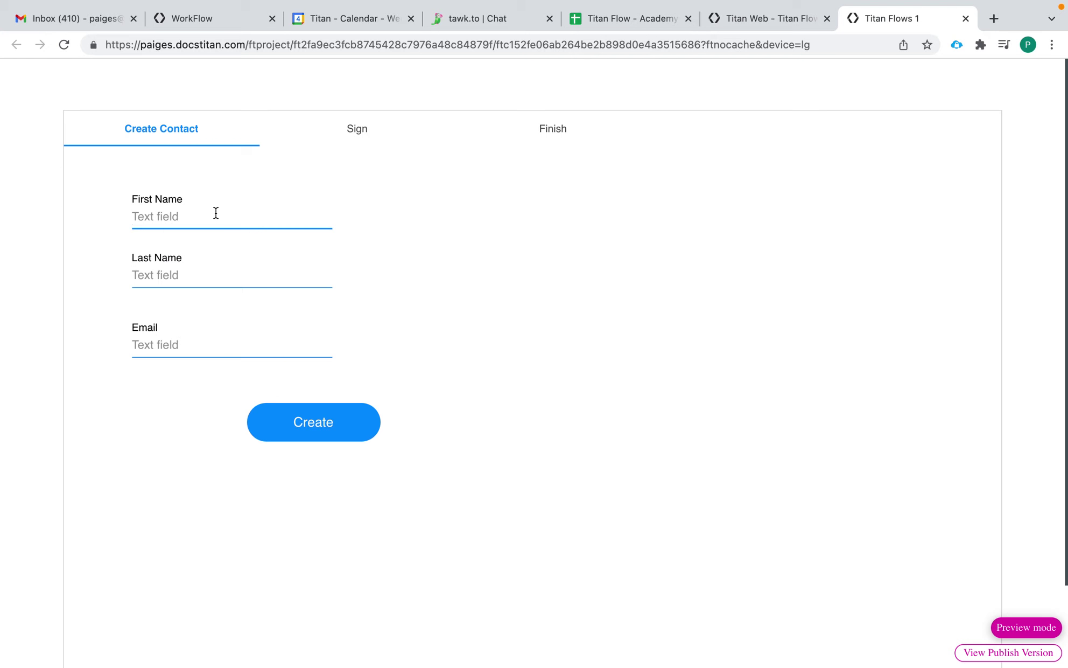
Submit a test contact with first and last name but a blank Email, then go to Gmail
key(Tab)
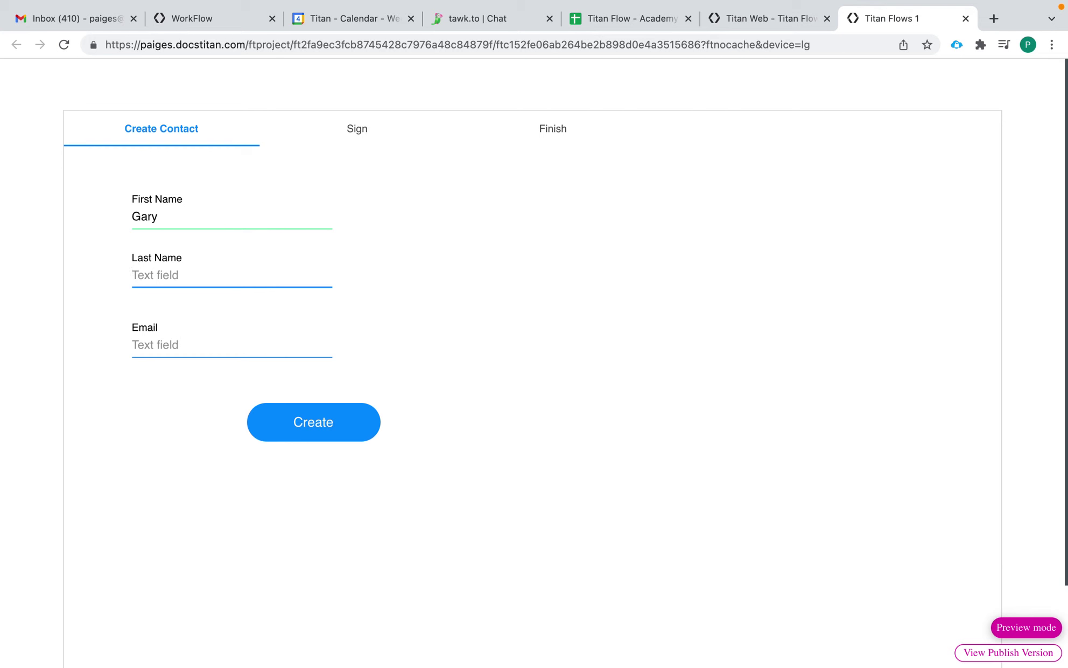
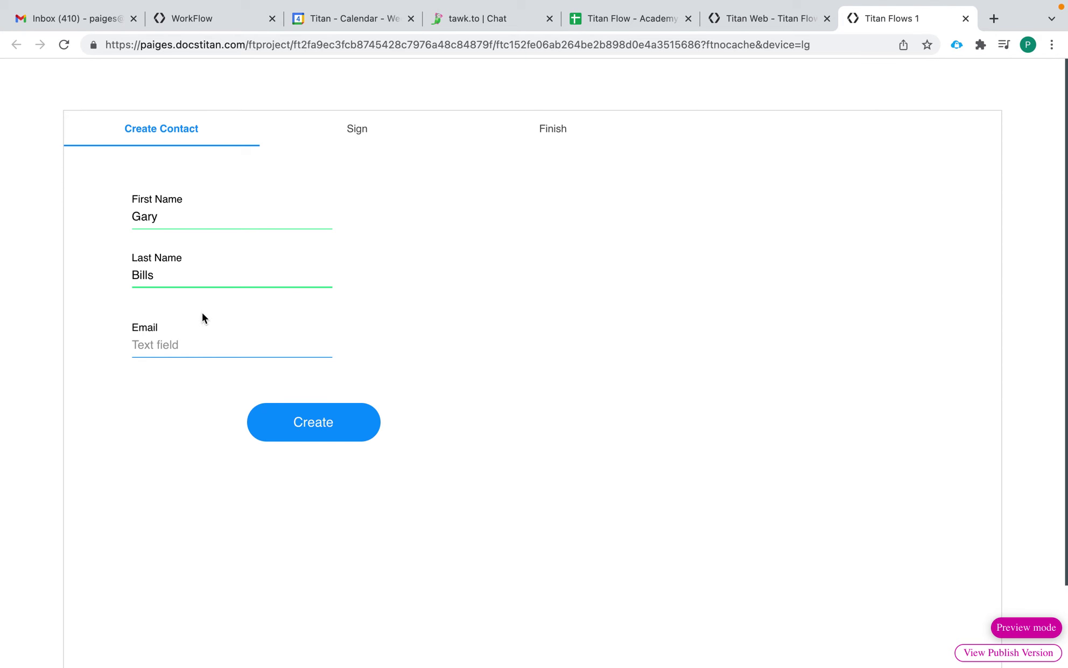
click(307, 415)
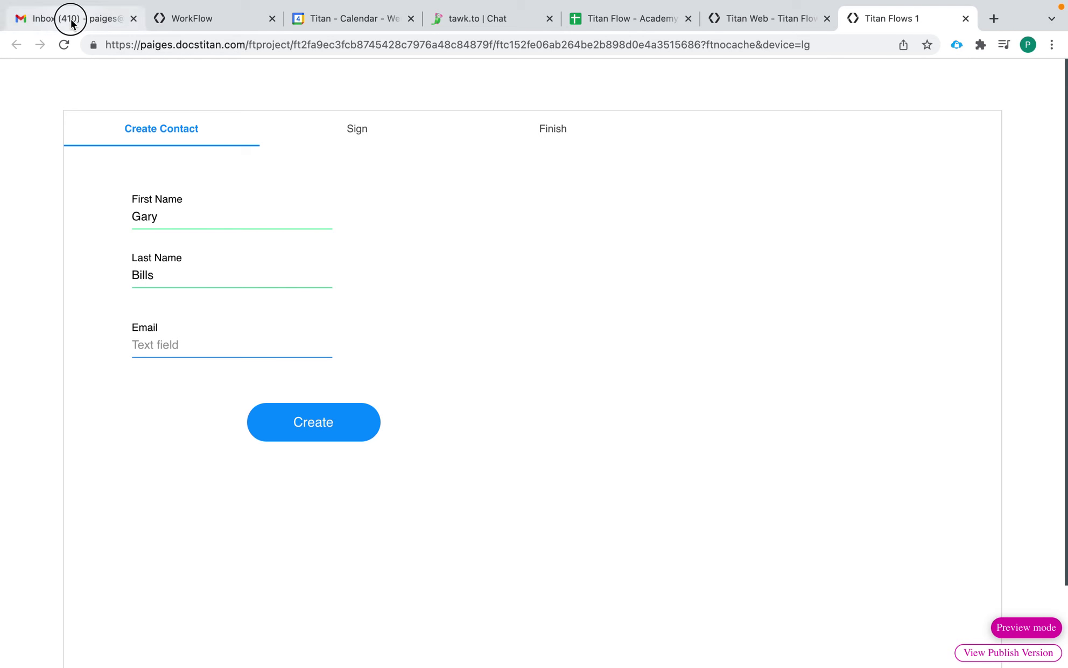
click(71, 19)
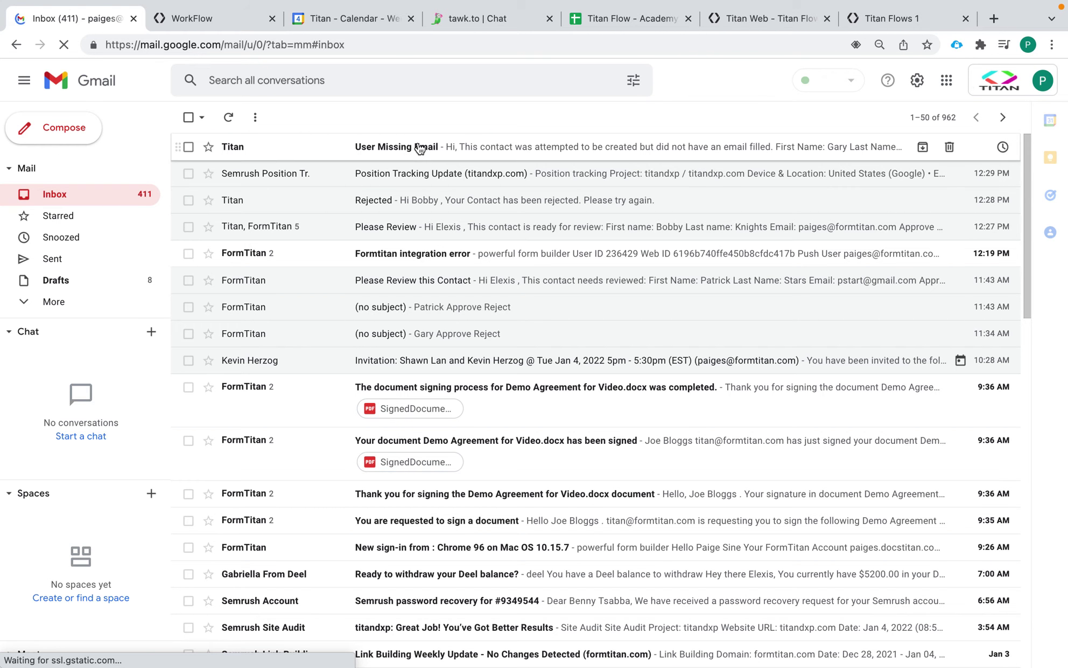
Read the User Missing Email message, then return to the Create Contact form
click(416, 154)
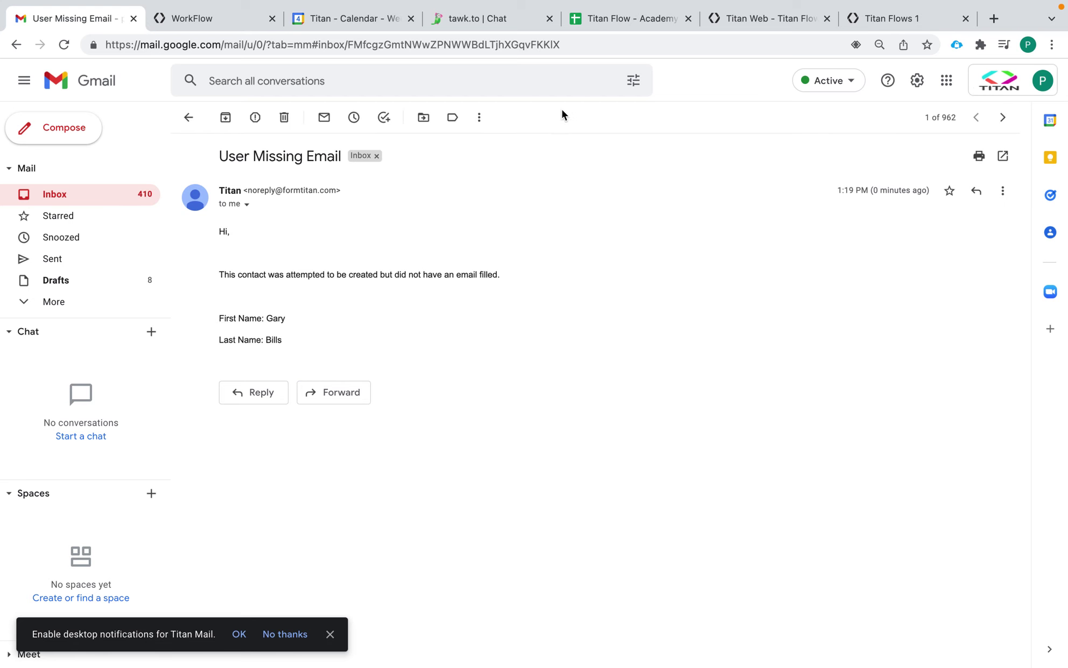
click(884, 18)
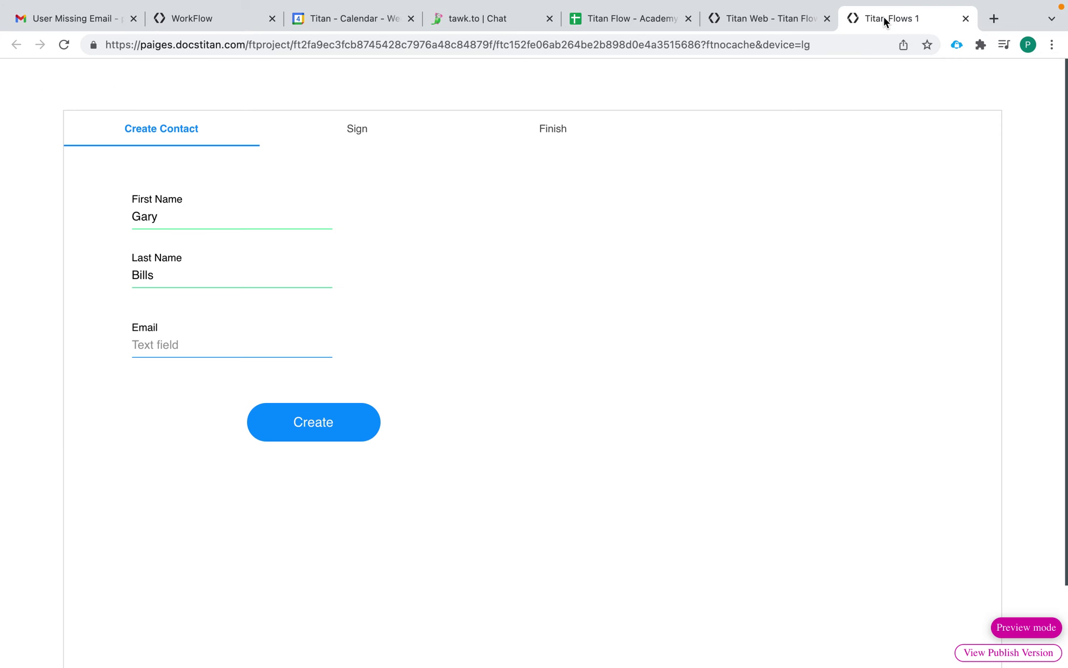
Fill in the contact's email address, change the last name to Billsby, and resubmit
click(225, 343)
text(bill)
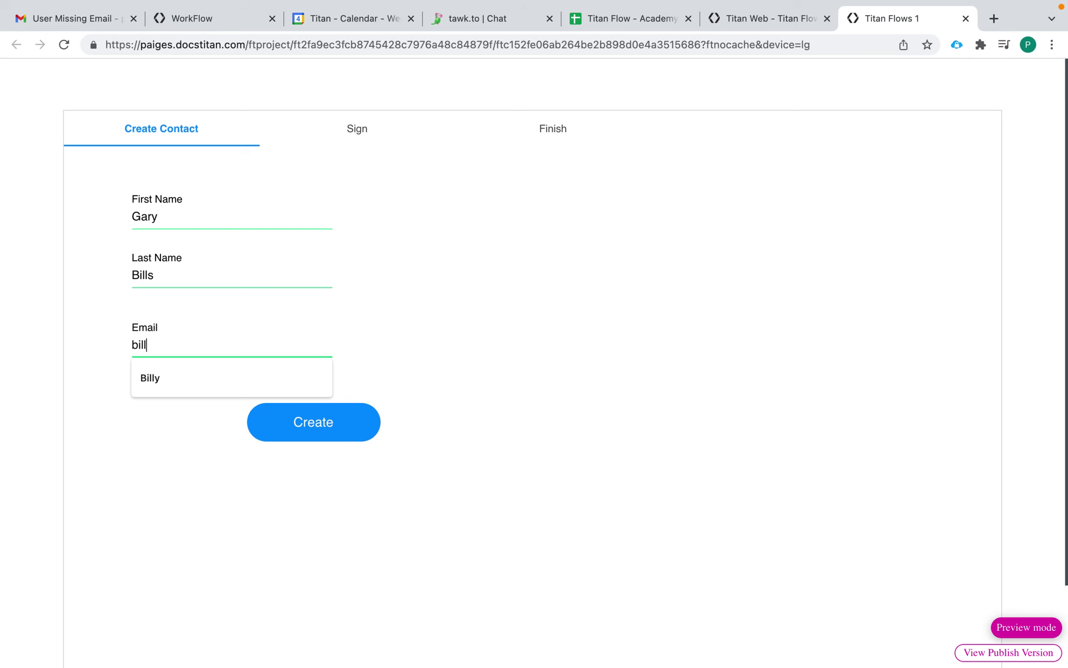
key(BackSpace)
key(BackSpace)
key(BackSpace)
key(BackSpace)
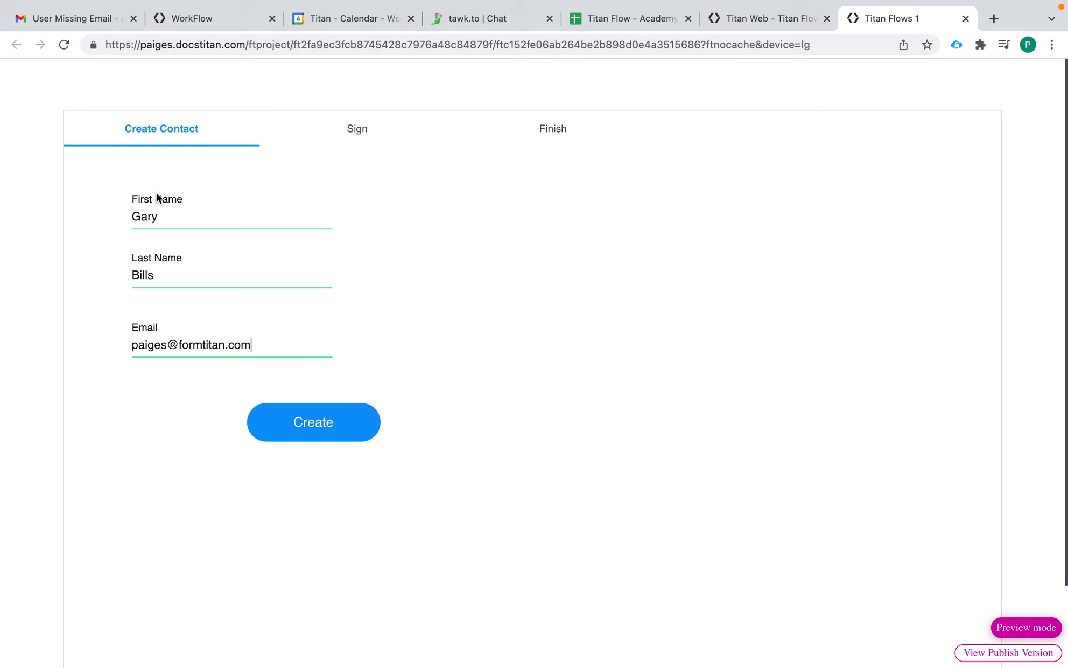
click(162, 273)
key(BackSpace)
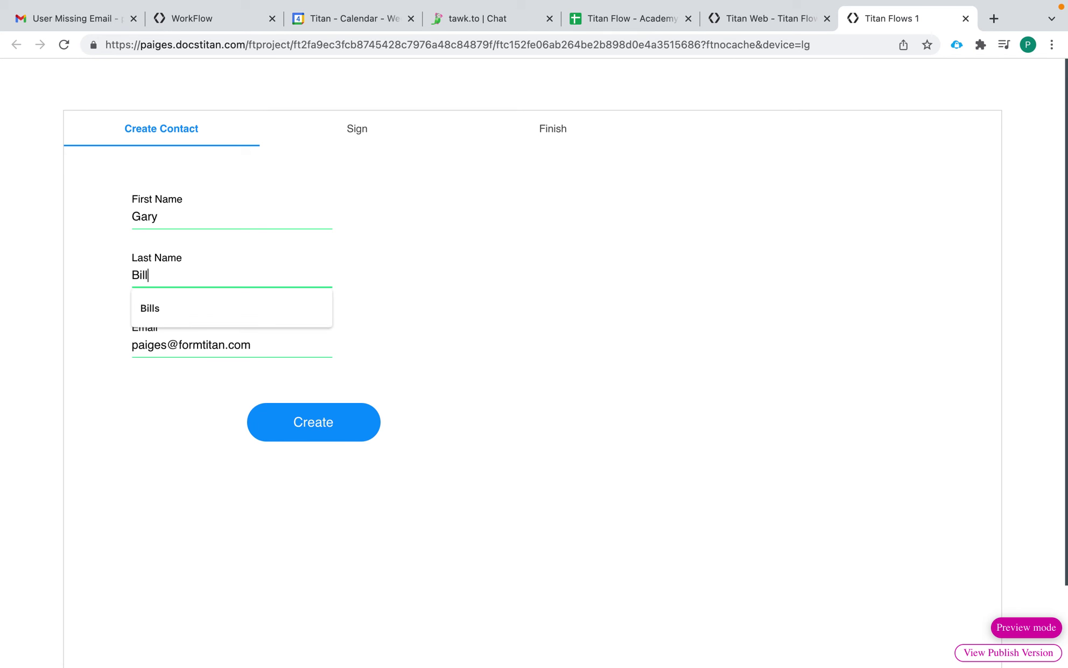
text(sby)
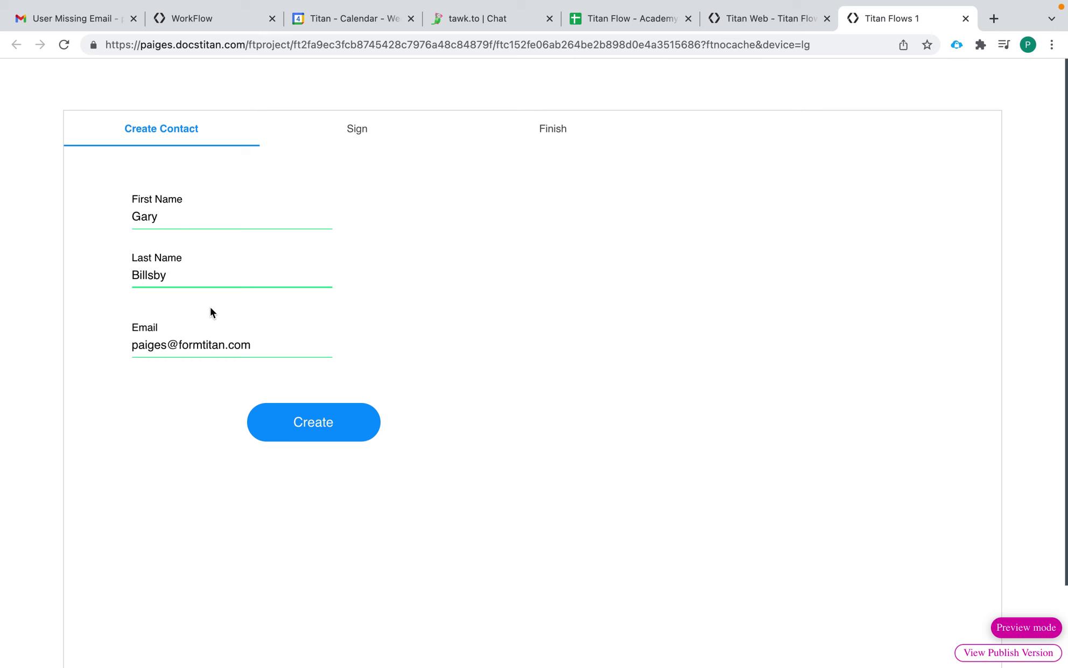
click(326, 439)
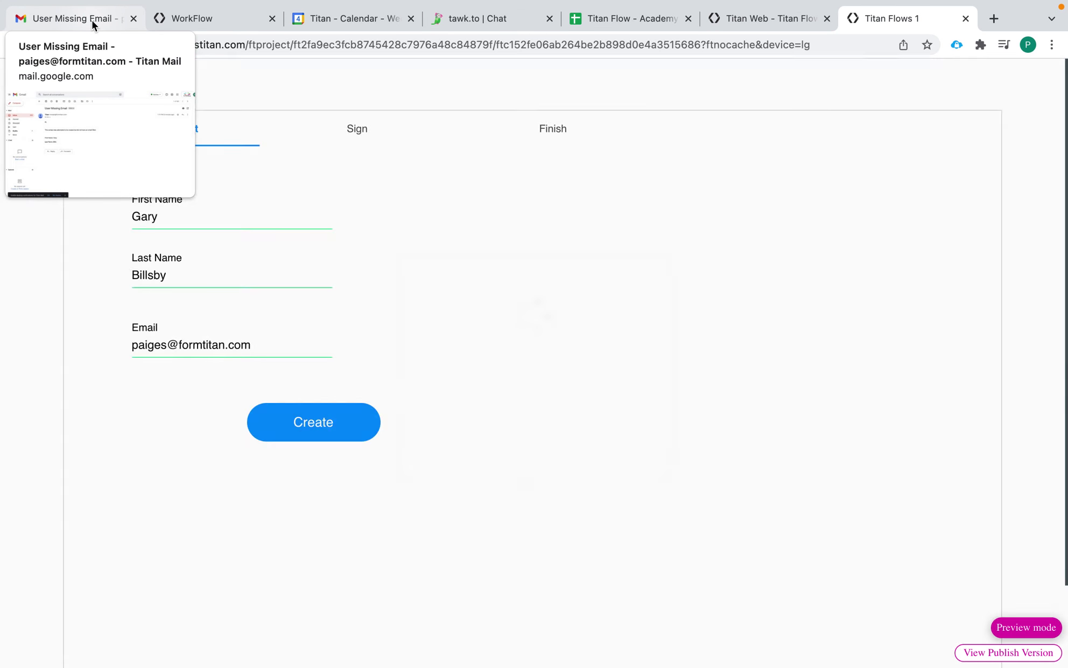
Open the new Welcome! email from the Gmail inbox
click(92, 20)
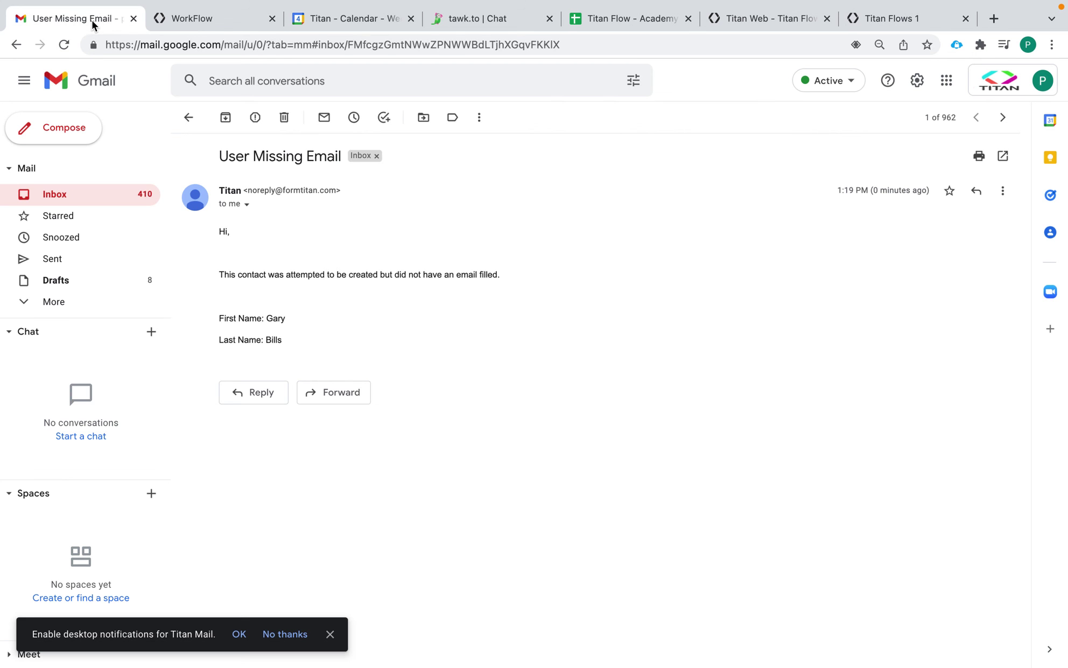
click(104, 197)
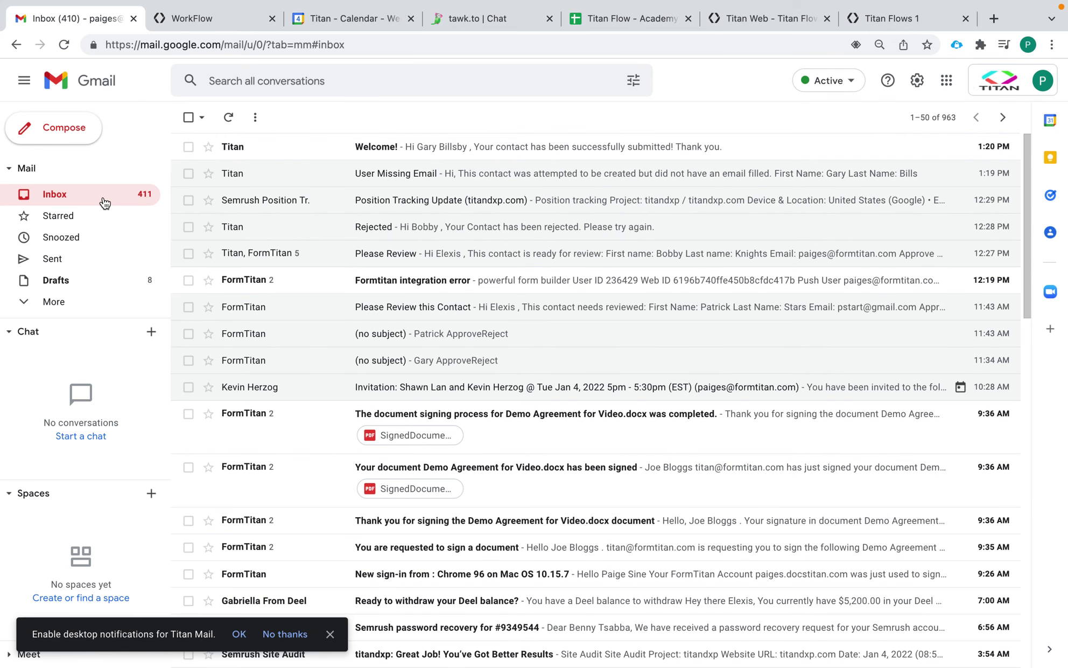
click(381, 154)
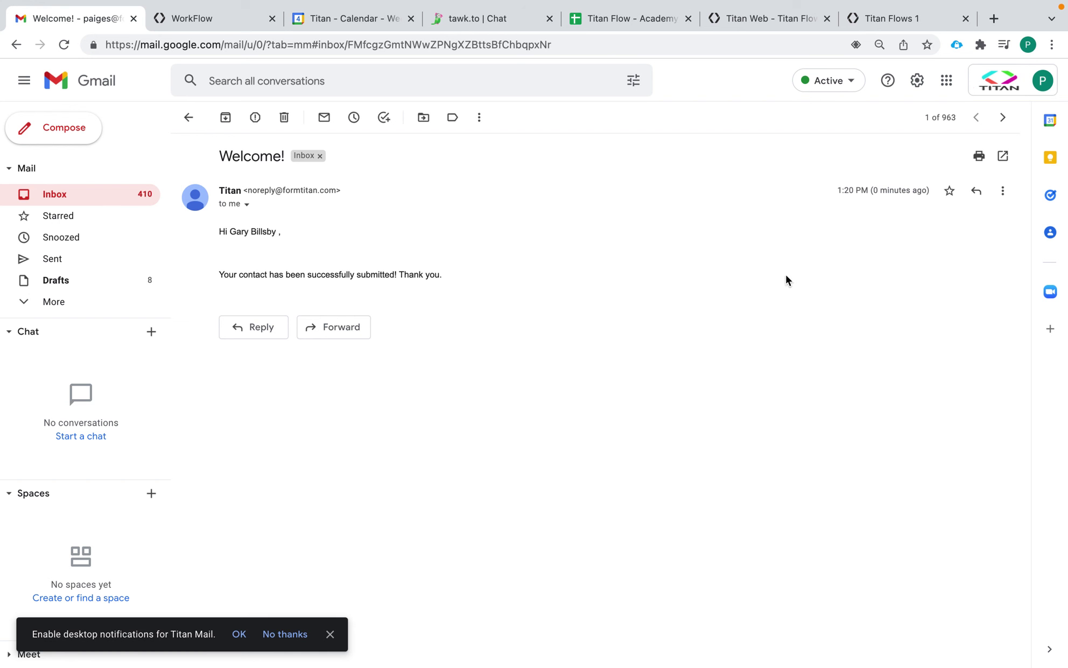
Return to the Titan Web editor and go to the Titan Dashboard via the logo
click(889, 17)
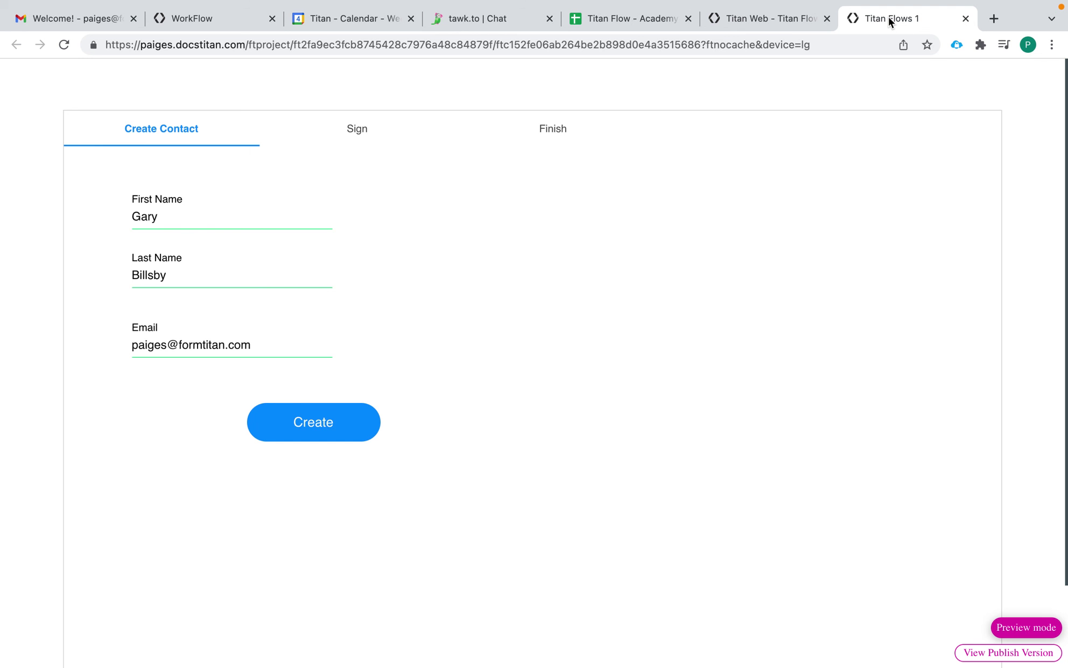
click(754, 21)
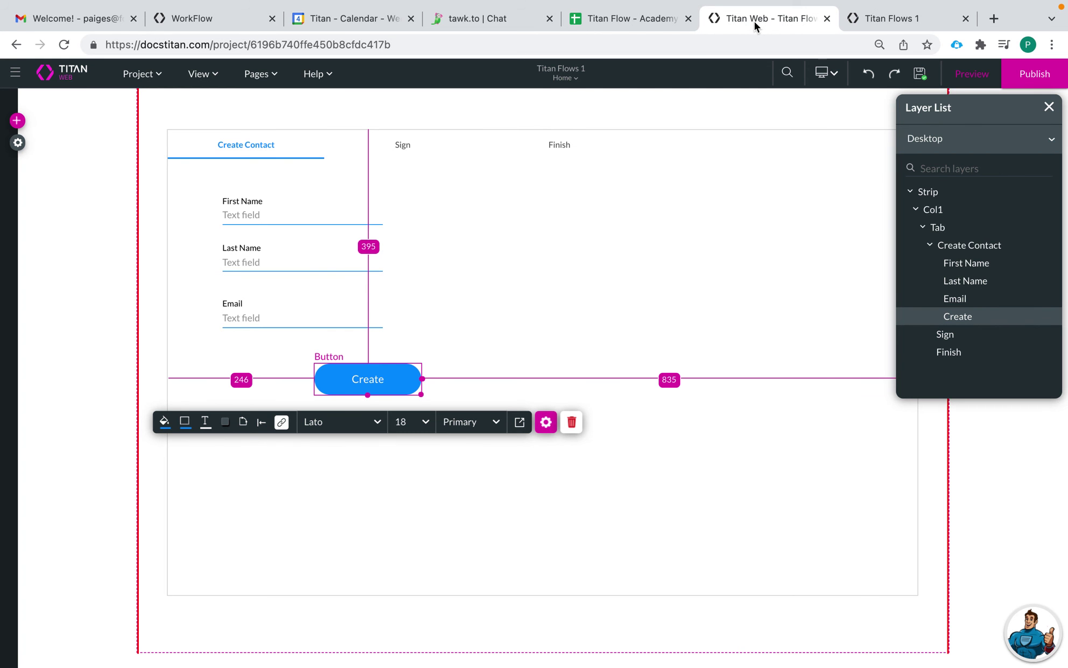
click(59, 76)
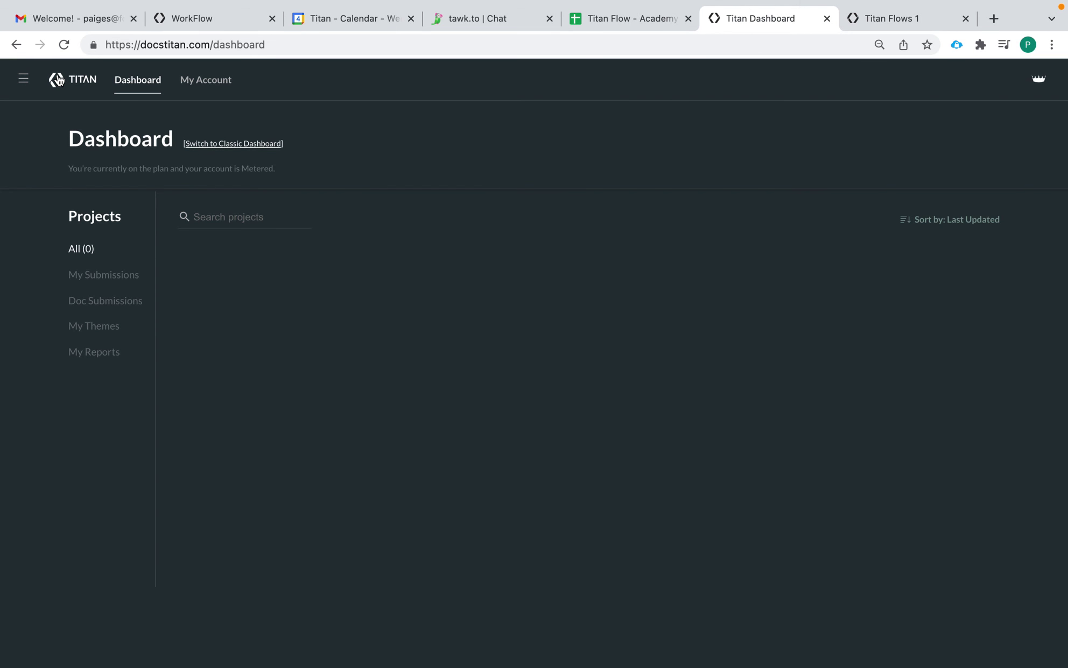